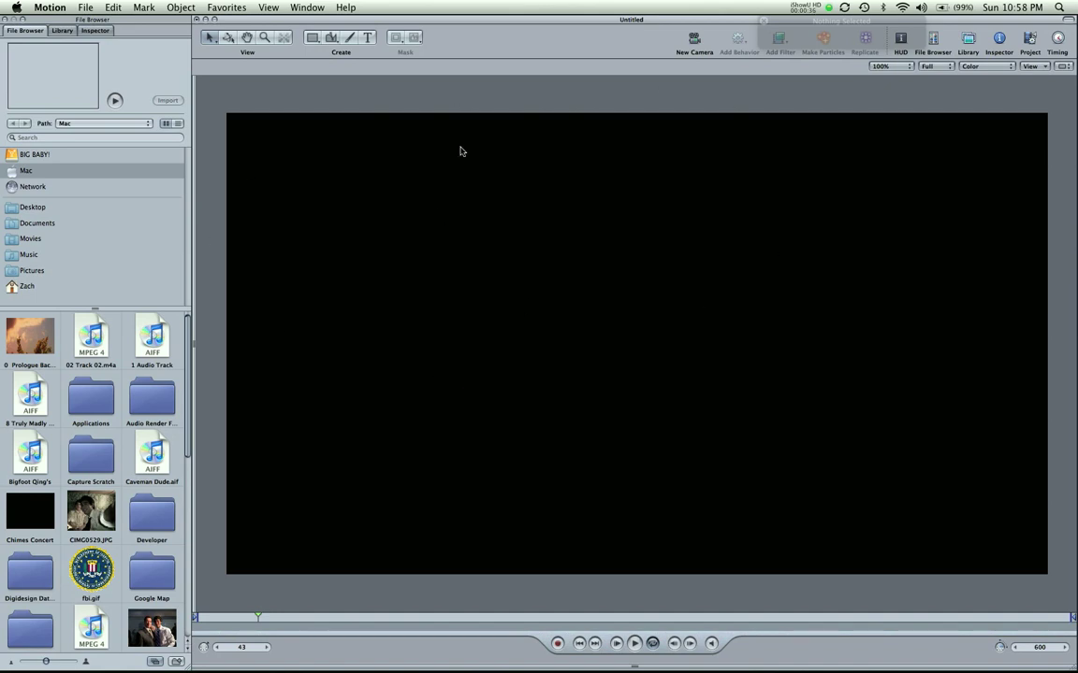
Peek at the alternate selection tools, then open the rectangle/circle/line shape tools flyout.
{"action": "left_click", "coordinate": [210, 38]}
{"action": "left_click", "coordinate": [213, 40]}
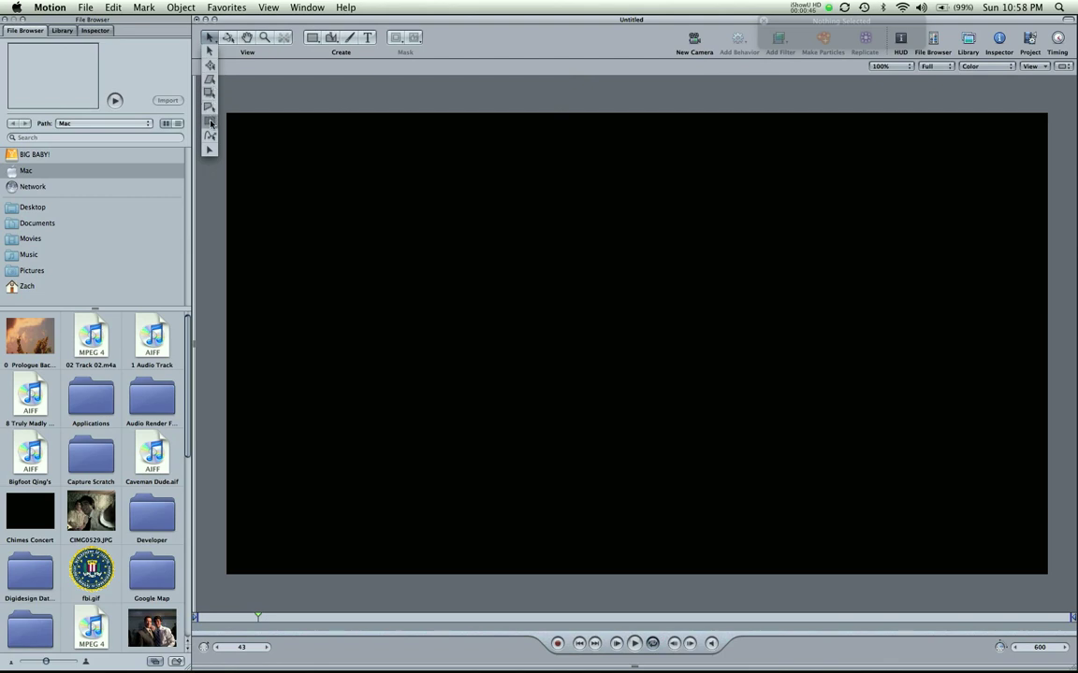
{"action": "left_click", "coordinate": [208, 37]}
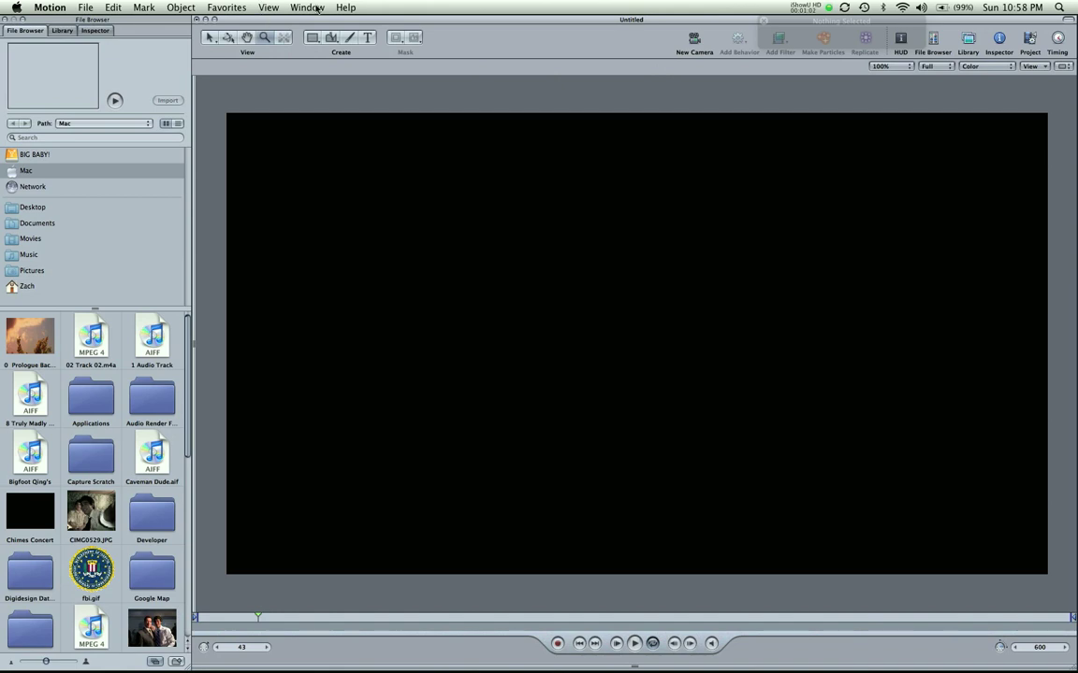
{"action": "left_click", "coordinate": [315, 37]}
Draw a trial white ellipse in the canvas centre, then select and delete it.
{"action": "left_click", "coordinate": [311, 72]}
{"action": "left_click_drag", "start_coordinate": [372, 169], "coordinate": [771, 410]}
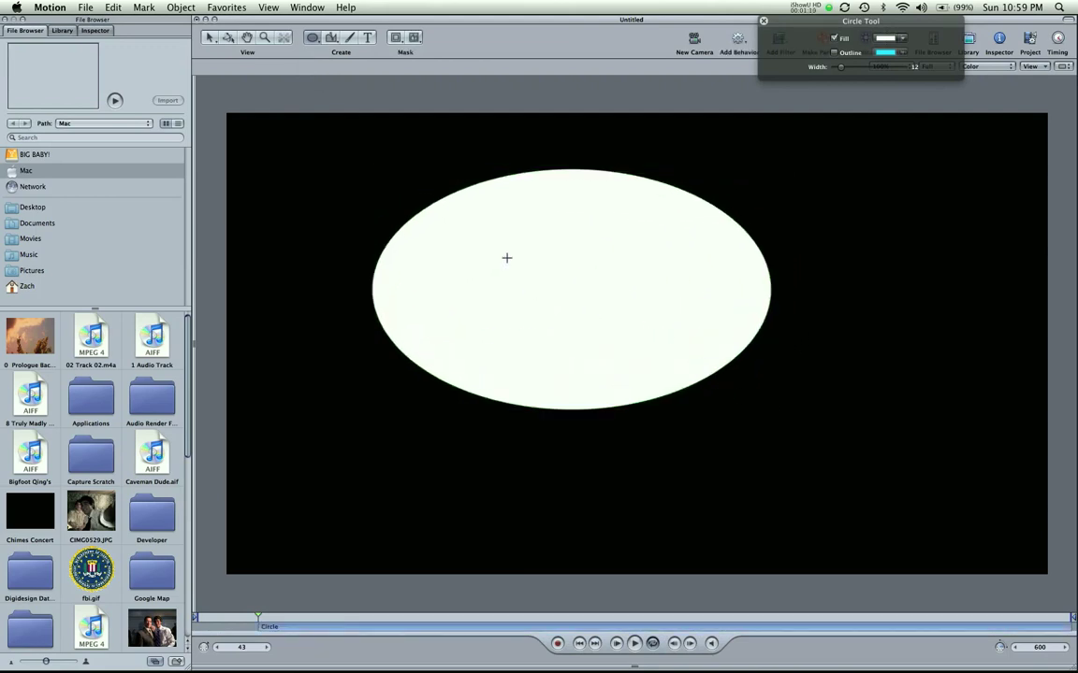
{"action": "left_click", "coordinate": [210, 37]}
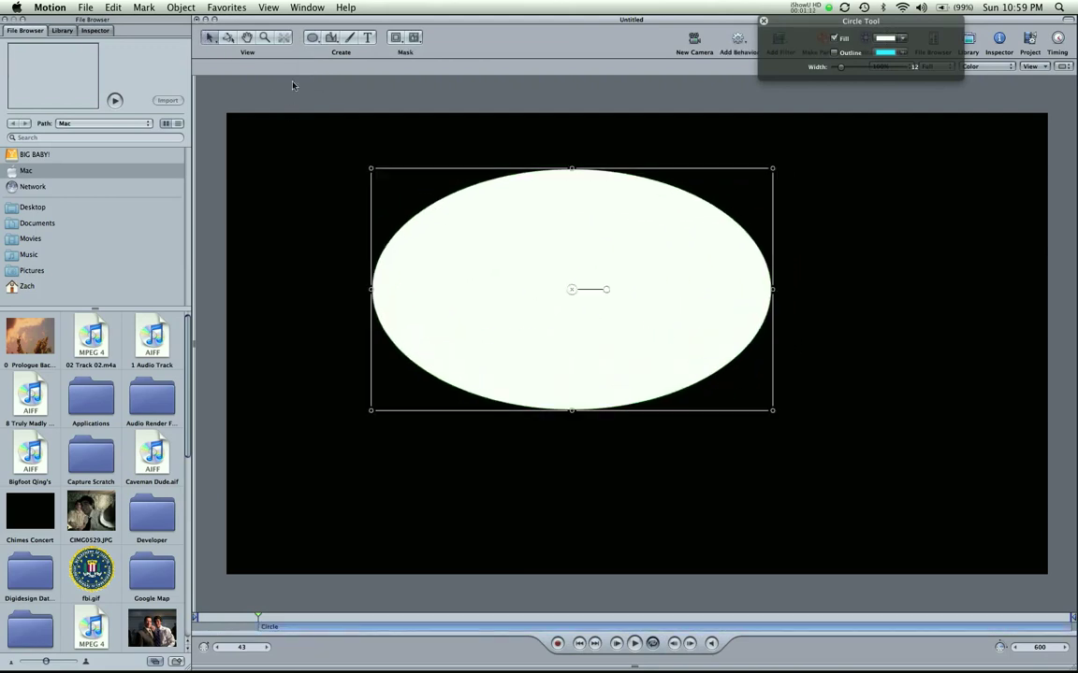
{"action": "left_click", "coordinate": [627, 245]}
{"action": "key", "text": "Delete"}
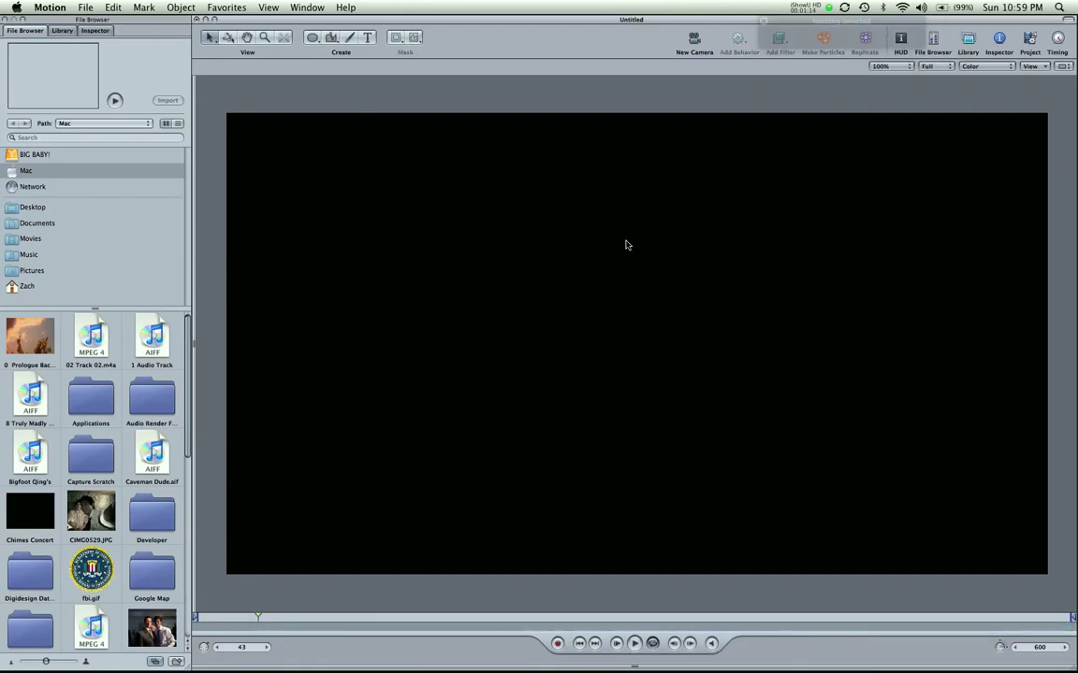
Draw a cyan line across the canvas and show, hide and reshow its floating HUD.
{"action": "left_click_drag", "start_coordinate": [312, 39], "coordinate": [313, 74]}
{"action": "mouse_move", "coordinate": [406, 298]}
{"action": "left_mouse_down"}
{"action": "mouse_move", "coordinate": [829, 315]}
{"action": "mouse_move", "coordinate": [839, 282]}
{"action": "mouse_move", "coordinate": [827, 202]}
{"action": "mouse_move", "coordinate": [852, 313]}
{"action": "mouse_move", "coordinate": [837, 381]}
{"action": "mouse_move", "coordinate": [813, 233]}
{"action": "mouse_move", "coordinate": [786, 185]}
{"action": "mouse_move", "coordinate": [833, 385]}
{"action": "mouse_move", "coordinate": [825, 273]}
{"action": "left_mouse_up"}
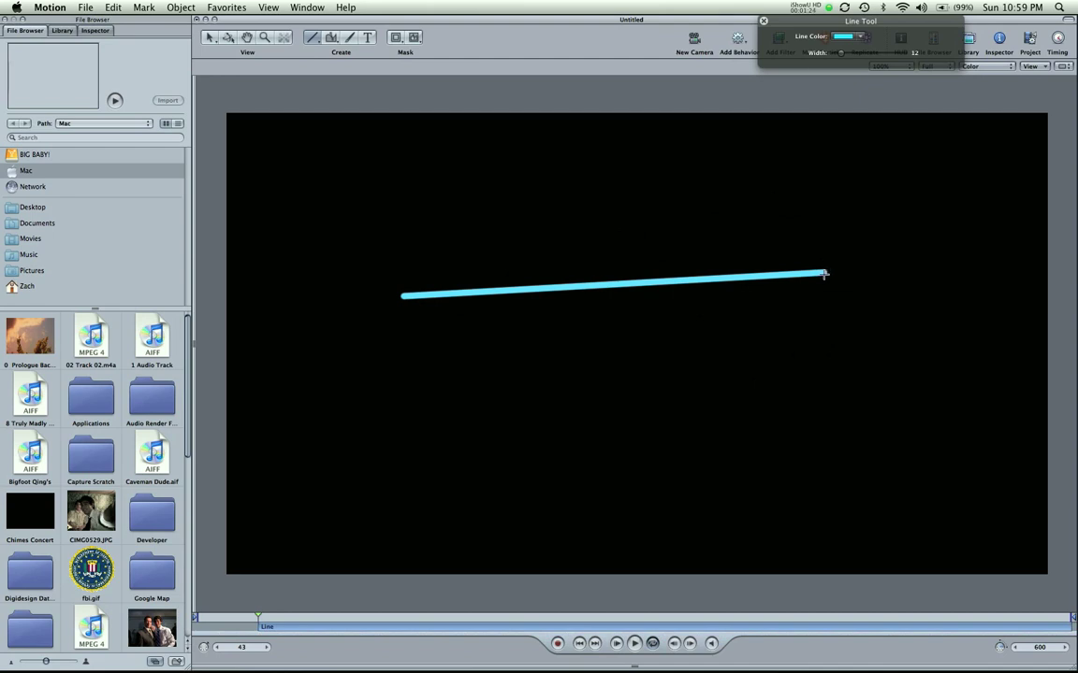
{"action": "left_click_drag", "start_coordinate": [882, 20], "coordinate": [900, 154]}
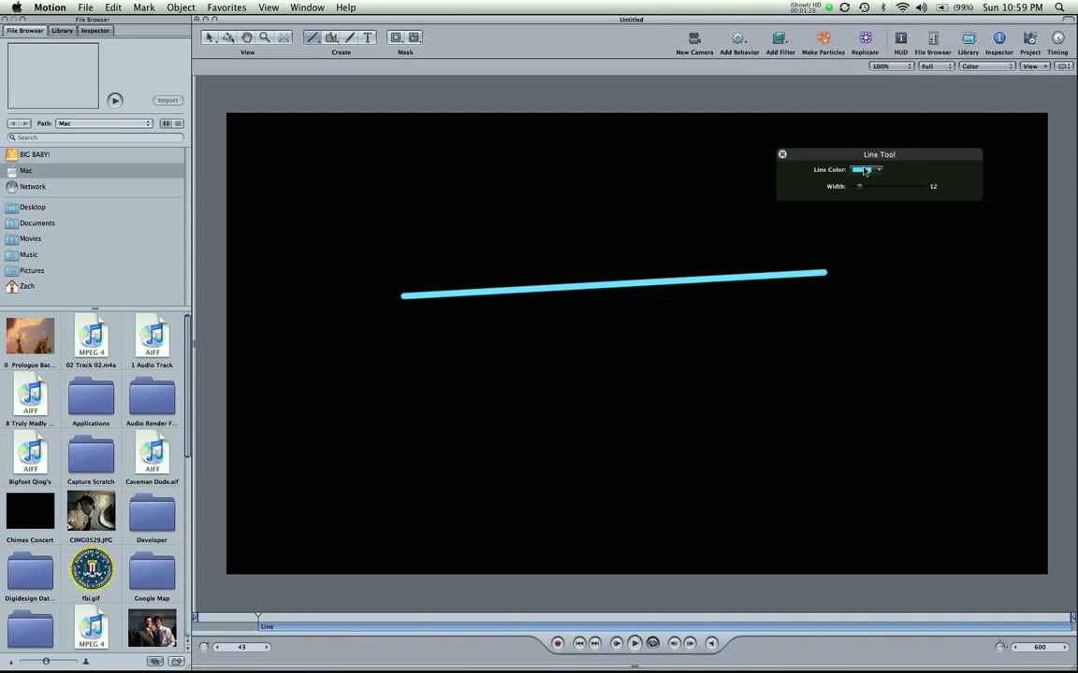
{"action": "left_click", "coordinate": [901, 41]}
{"action": "left_click", "coordinate": [901, 40]}
{"action": "left_click", "coordinate": [902, 41]}
{"action": "left_click", "coordinate": [902, 41]}
Select the cyan line and delete it, leaving the canvas empty.
{"action": "key", "text": "s"}
{"action": "left_click", "coordinate": [614, 279]}
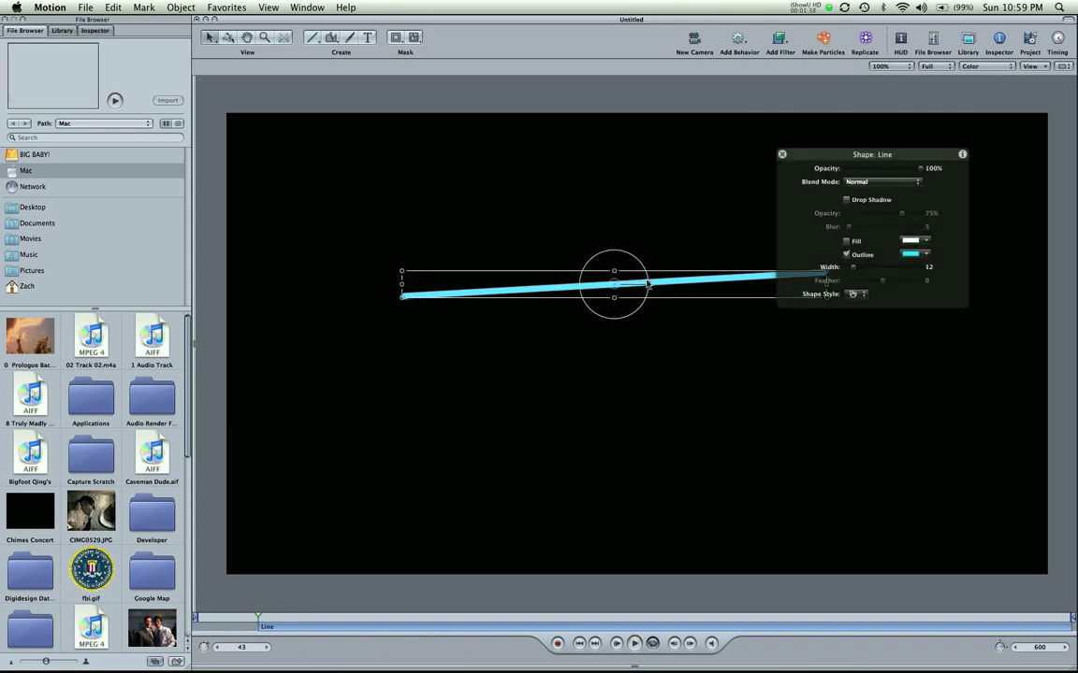
{"action": "key", "text": "Delete"}
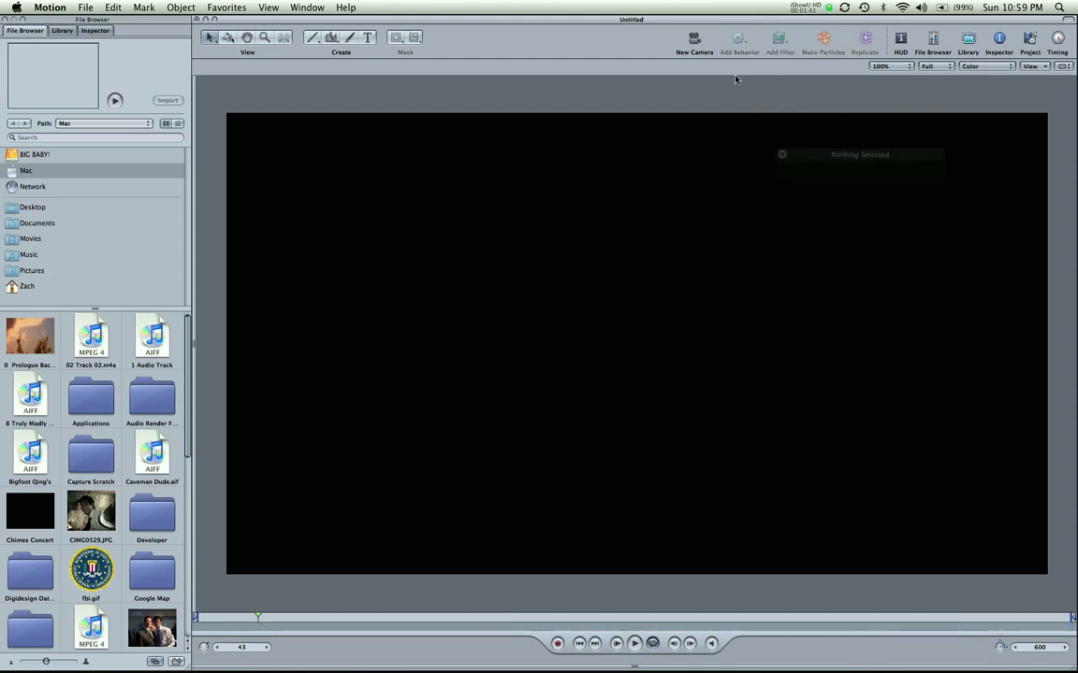
{"action": "left_click", "coordinate": [350, 38]}
Paint a 32-pixel-wide cyan freehand squiggle across the canvas and select it.
{"action": "mouse_move", "coordinate": [382, 253]}
{"action": "left_mouse_down"}
{"action": "mouse_move", "coordinate": [408, 230]}
{"action": "mouse_move", "coordinate": [482, 274]}
{"action": "mouse_move", "coordinate": [526, 360]}
{"action": "mouse_move", "coordinate": [591, 250]}
{"action": "mouse_move", "coordinate": [691, 288]}
{"action": "mouse_move", "coordinate": [701, 415]}
{"action": "mouse_move", "coordinate": [745, 407]}
{"action": "left_mouse_up"}
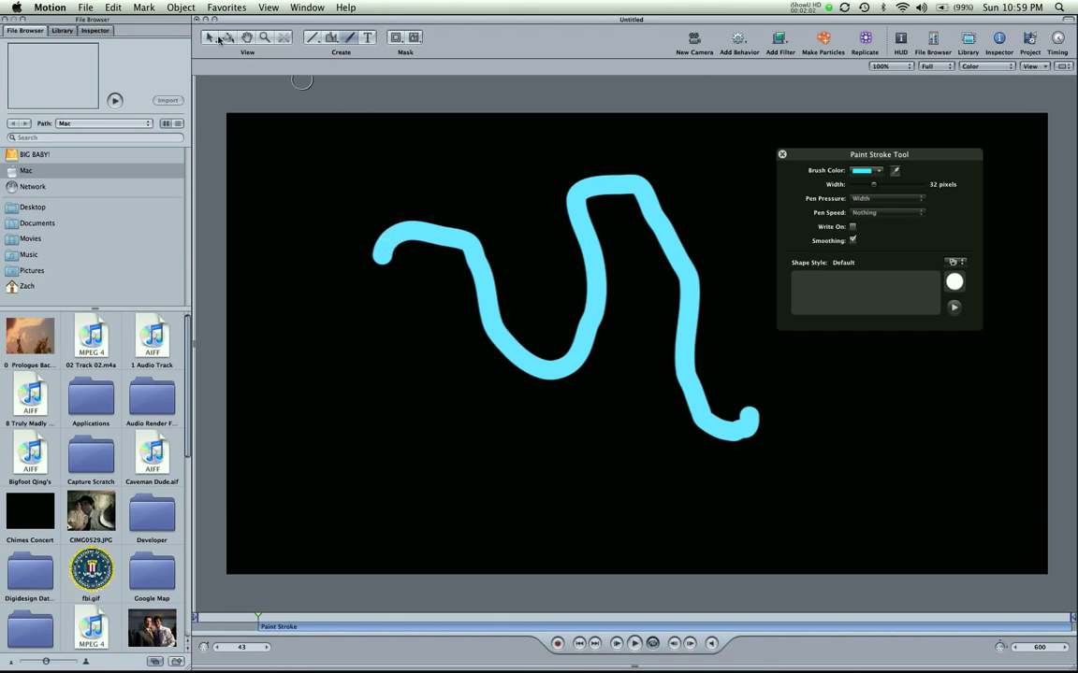
{"action": "key", "text": "s"}
{"action": "left_click", "coordinate": [664, 271]}
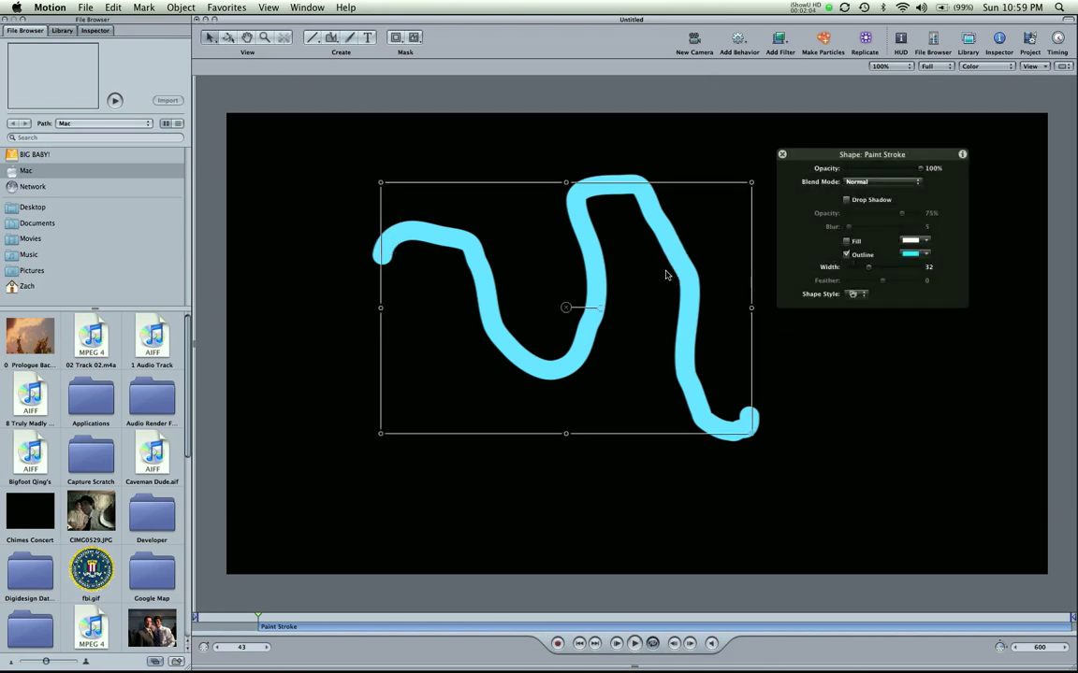
Browse behaviors without adding one, then apply the Glow > Light Rays filter to the squiggle.
{"action": "left_click", "coordinate": [739, 41]}
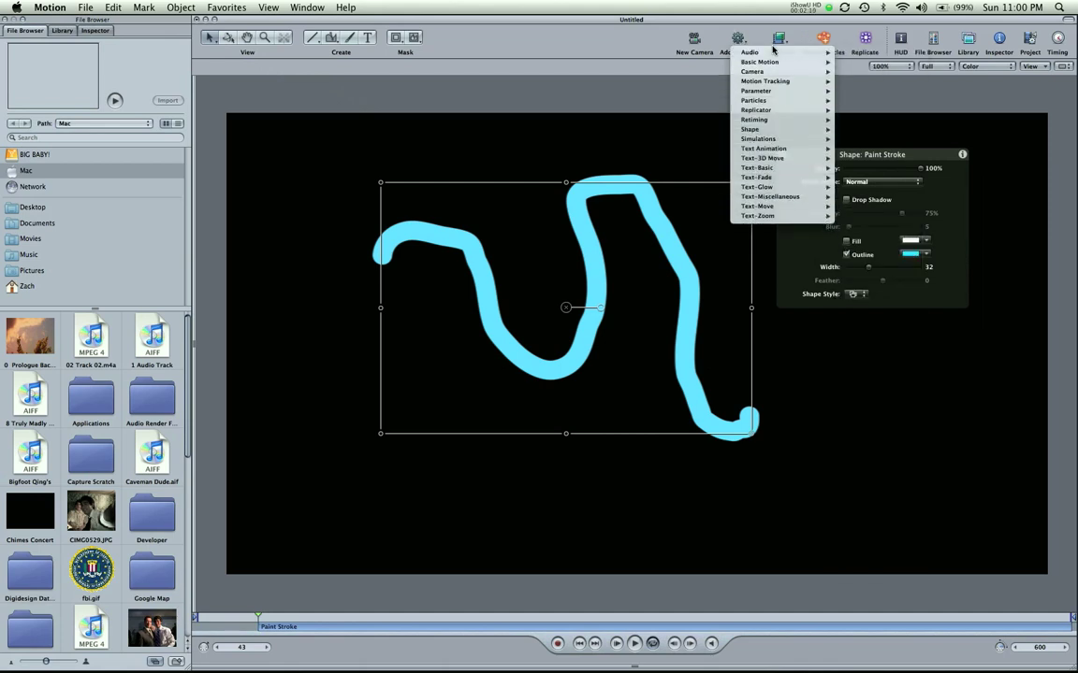
{"action": "mouse_move", "coordinate": [773, 52]}
{"action": "left_click", "coordinate": [613, 33]}
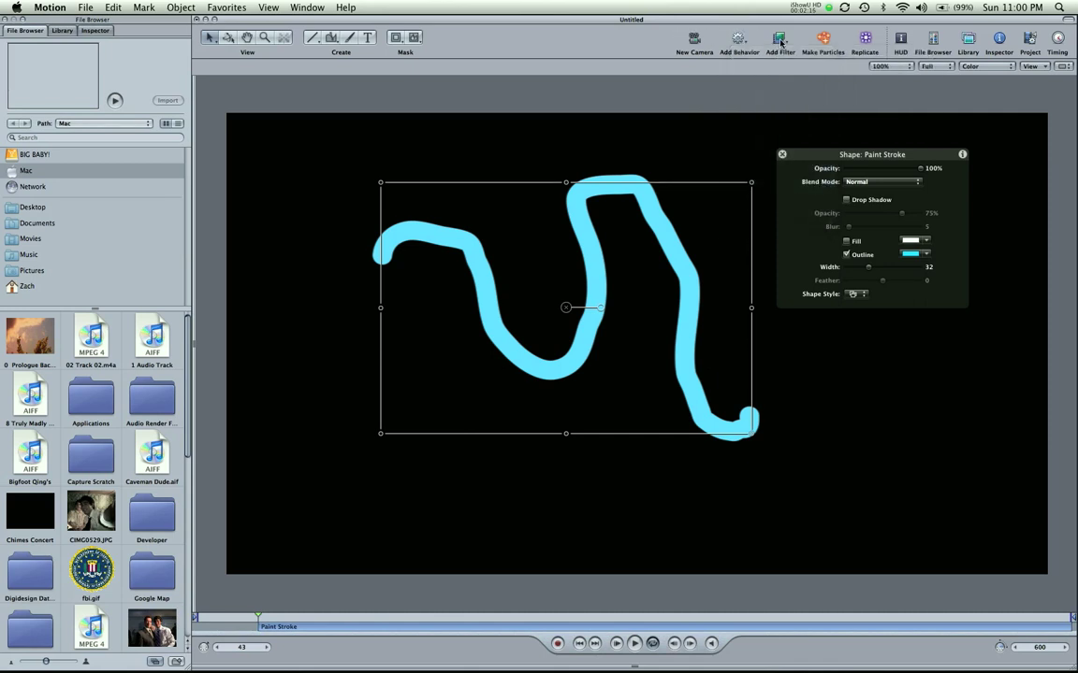
{"action": "left_click", "coordinate": [780, 41]}
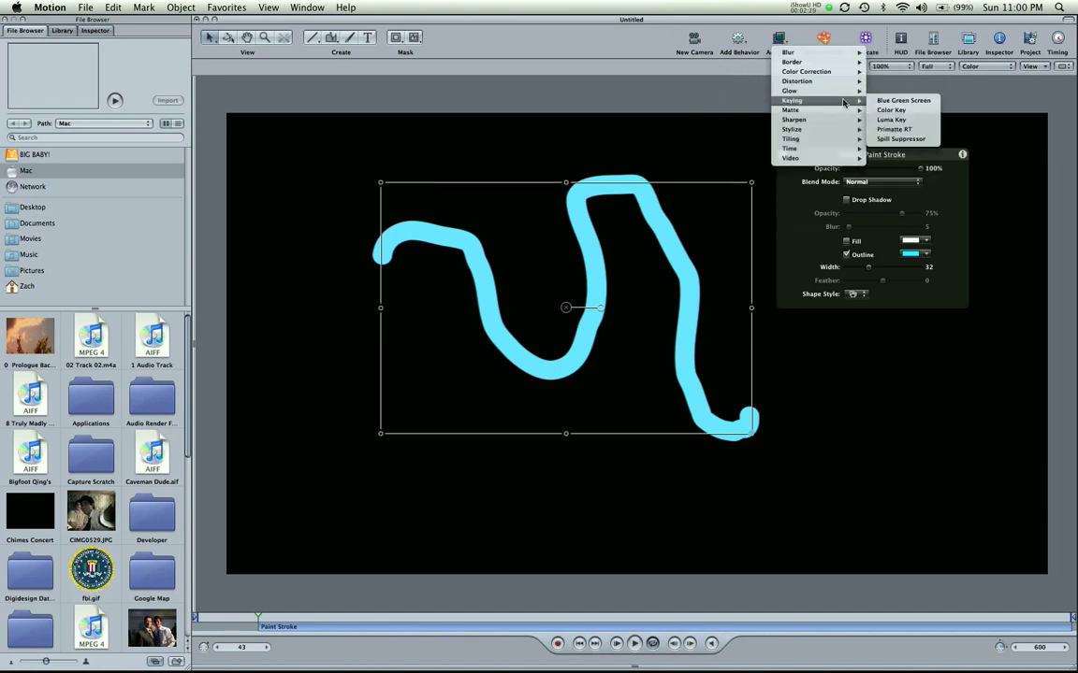
{"action": "mouse_move", "coordinate": [866, 92]}
{"action": "left_click", "coordinate": [892, 138]}
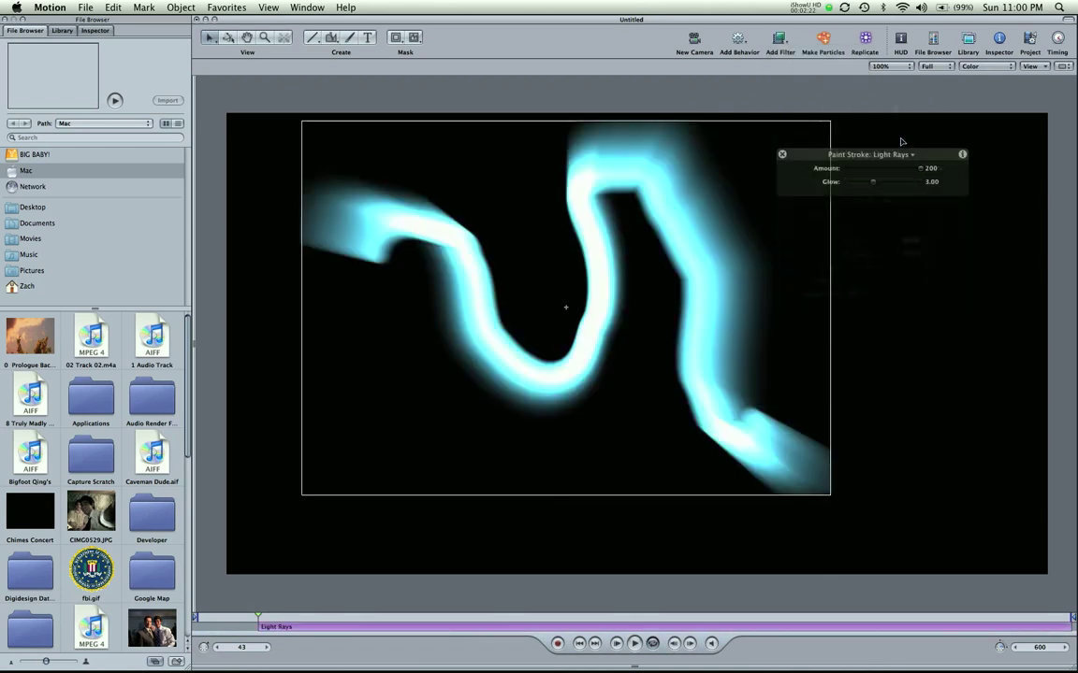
Shift the glowing squiggle slightly right, then try Make Particles and undo it.
{"action": "mouse_move", "coordinate": [582, 399]}
{"action": "left_mouse_down"}
{"action": "mouse_move", "coordinate": [502, 501]}
{"action": "mouse_move", "coordinate": [657, 385]}
{"action": "mouse_move", "coordinate": [636, 409]}
{"action": "left_mouse_up"}
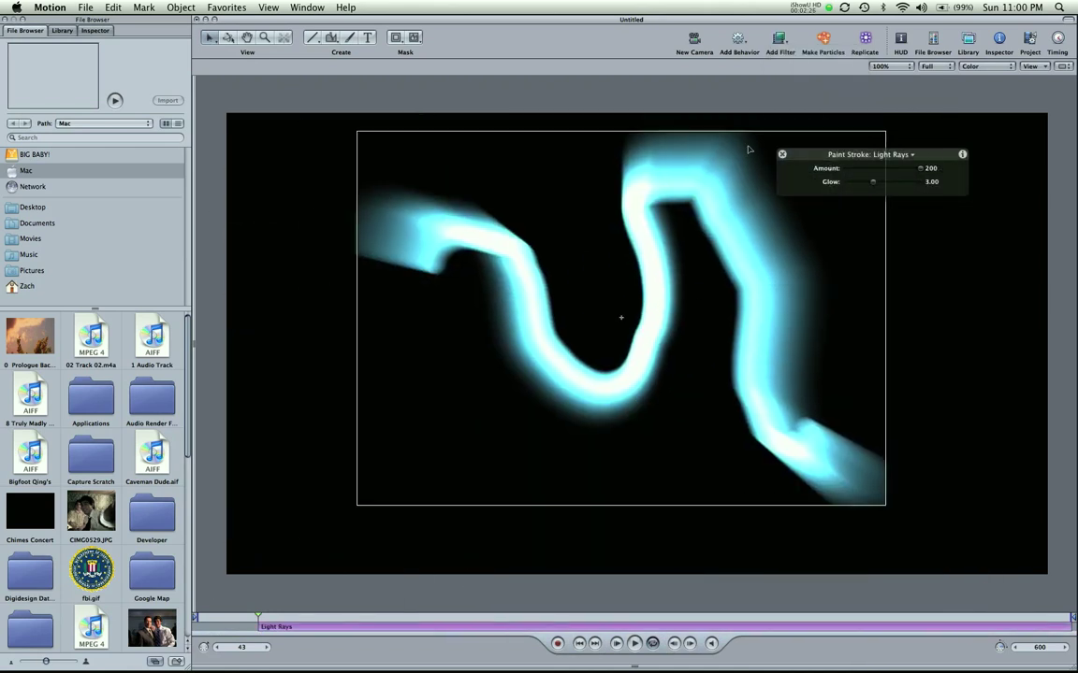
{"action": "left_click", "coordinate": [824, 41]}
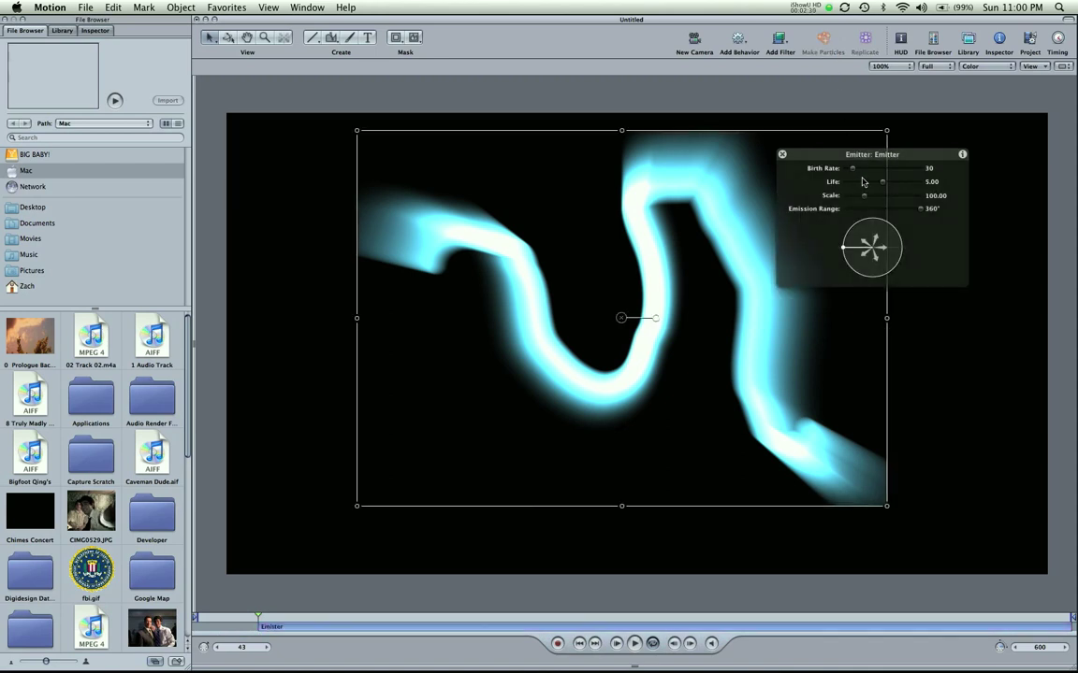
{"action": "key", "text": "super+z"}
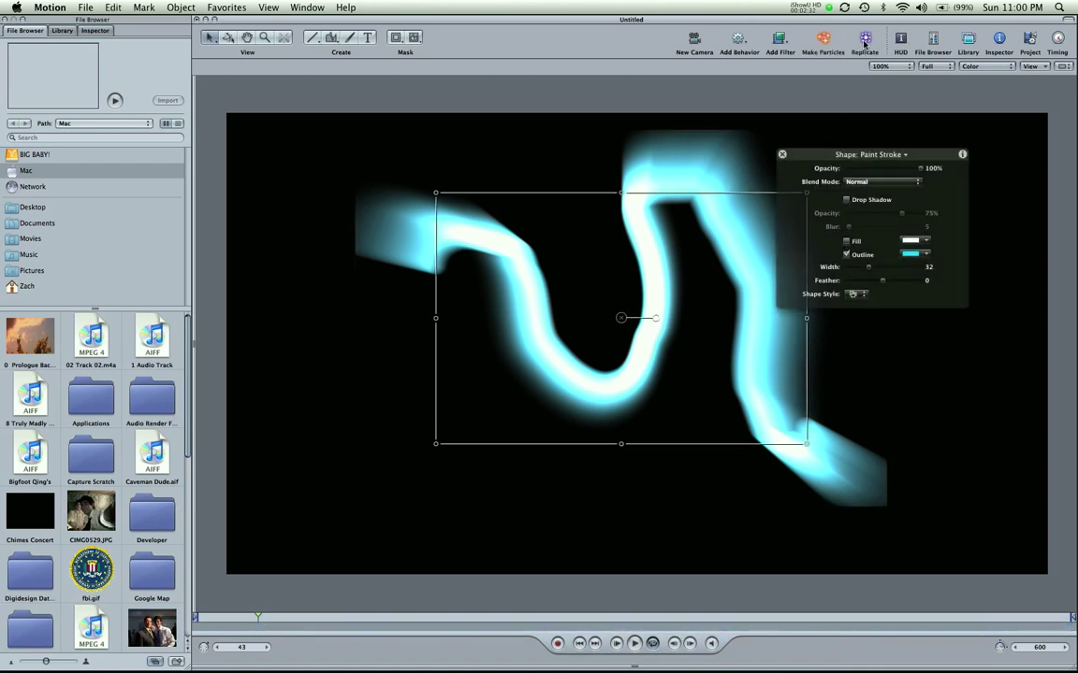
Replicate the glowing stroke into a 2-column, 3-row tile grid and nudge it left and down.
{"action": "left_click", "coordinate": [865, 39]}
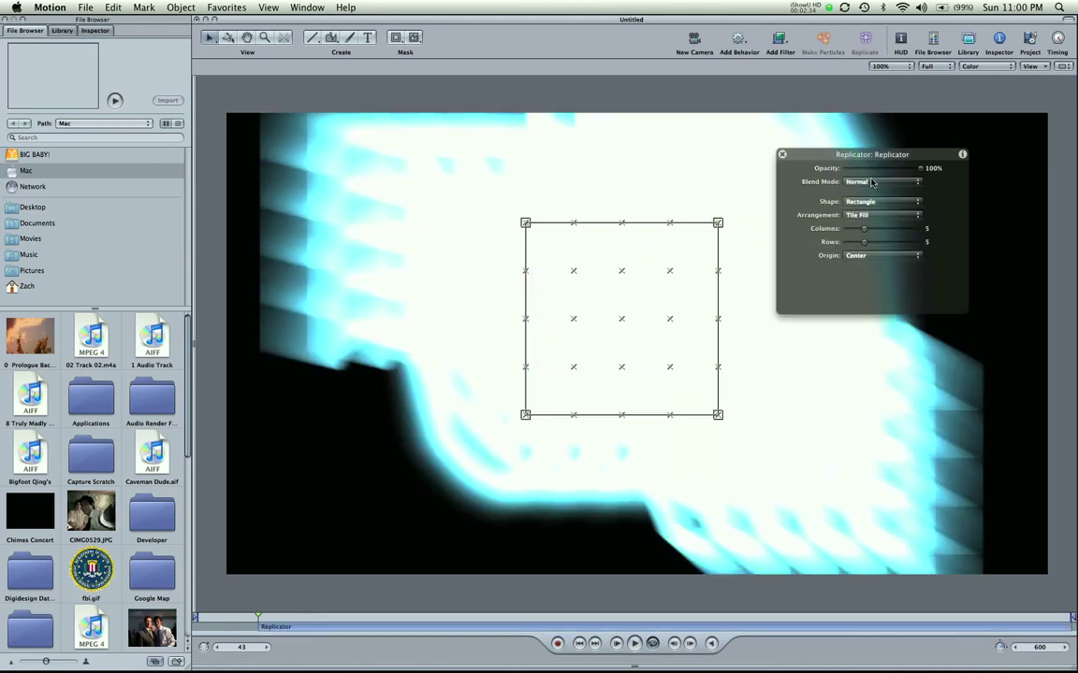
{"action": "mouse_move", "coordinate": [863, 229]}
{"action": "left_mouse_down"}
{"action": "mouse_move", "coordinate": [851, 232]}
{"action": "mouse_move", "coordinate": [857, 244]}
{"action": "left_mouse_up"}
{"action": "left_click_drag", "start_coordinate": [764, 408], "coordinate": [727, 428]}
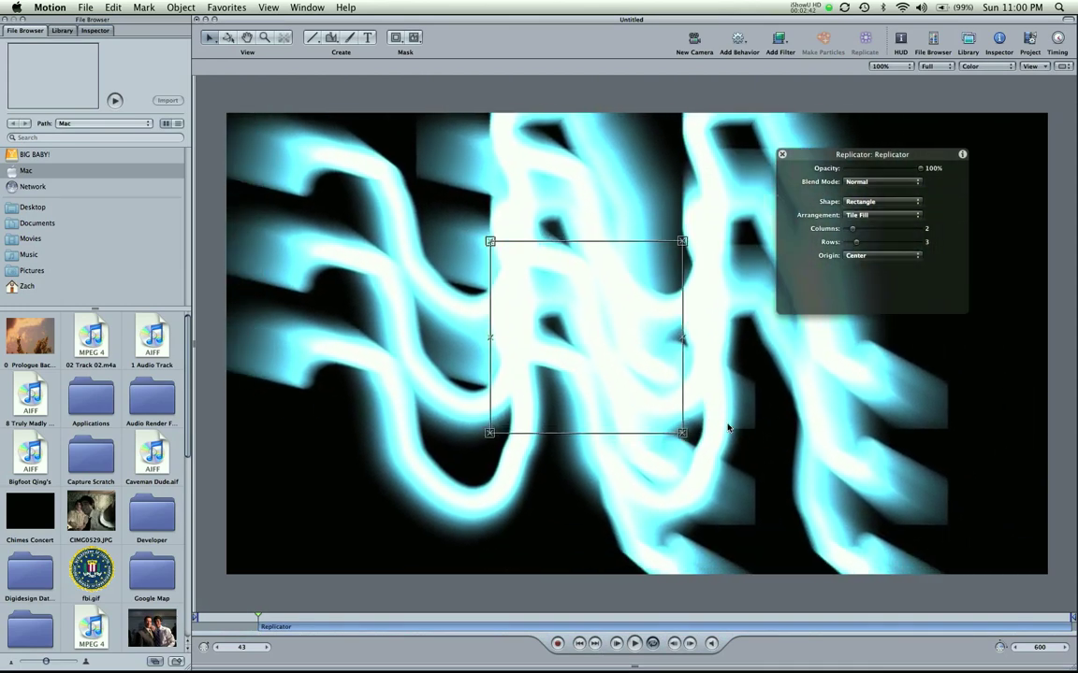
{"action": "left_click", "coordinate": [936, 43]}
{"action": "left_click", "coordinate": [937, 43]}
{"action": "key", "text": "super+1"}
{"action": "key", "text": "super+1"}
Show the Library and the replicator's Inspector parameters, and toggle the Layers list.
{"action": "left_click", "coordinate": [971, 41]}
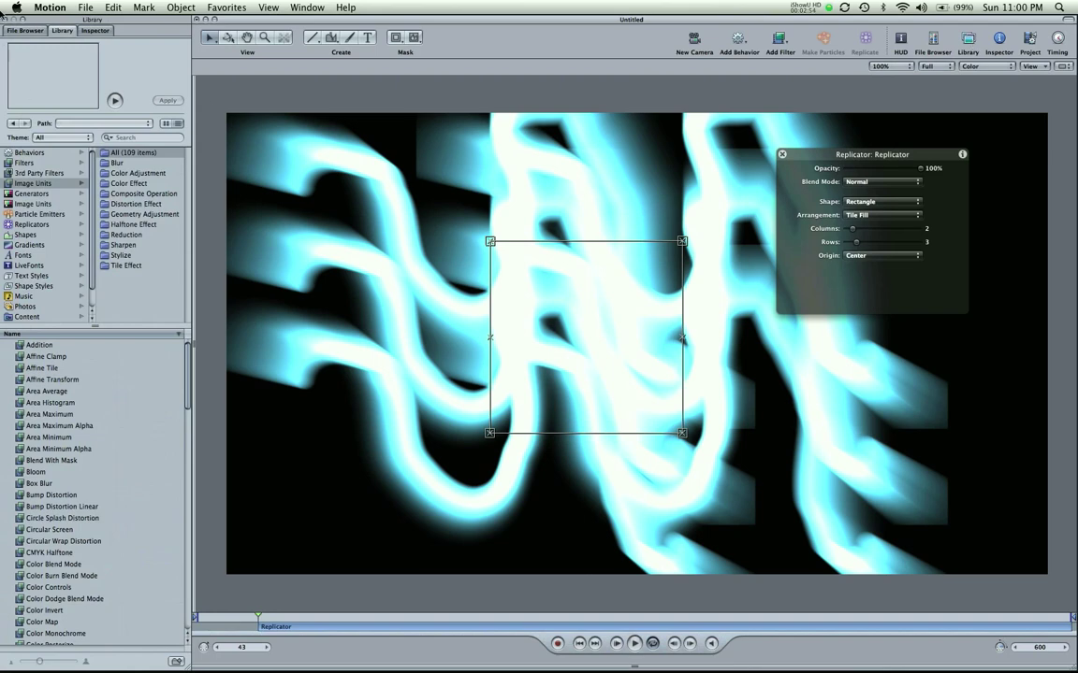
{"action": "left_click", "coordinate": [97, 30]}
{"action": "left_click", "coordinate": [1029, 38]}
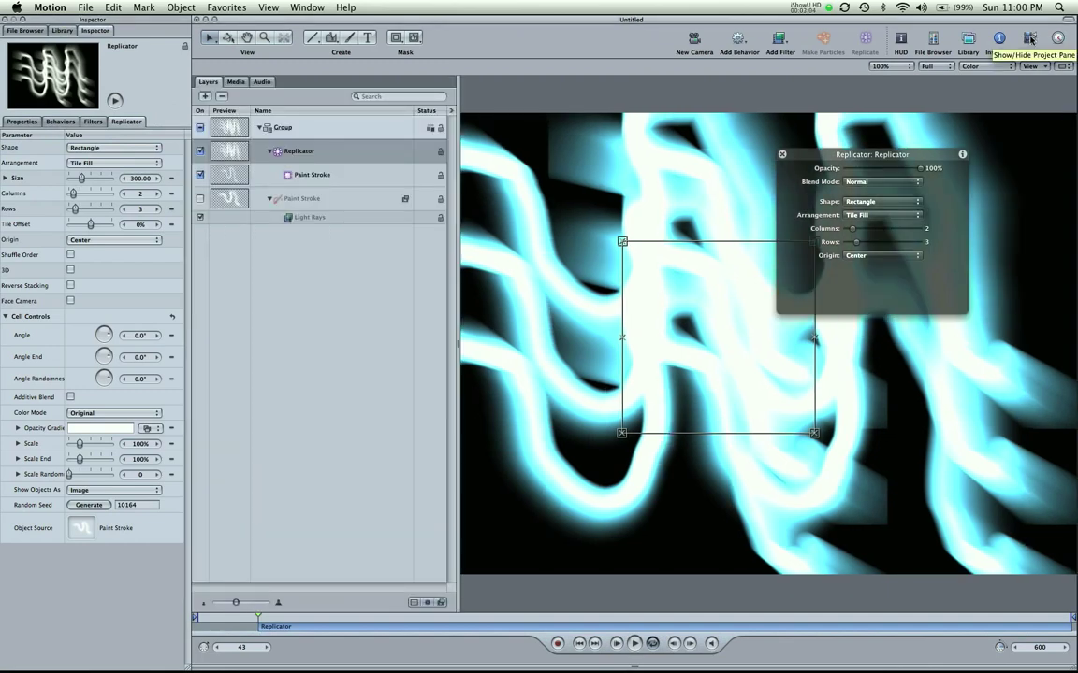
{"action": "left_click", "coordinate": [1028, 39]}
{"action": "left_click", "coordinate": [1029, 39]}
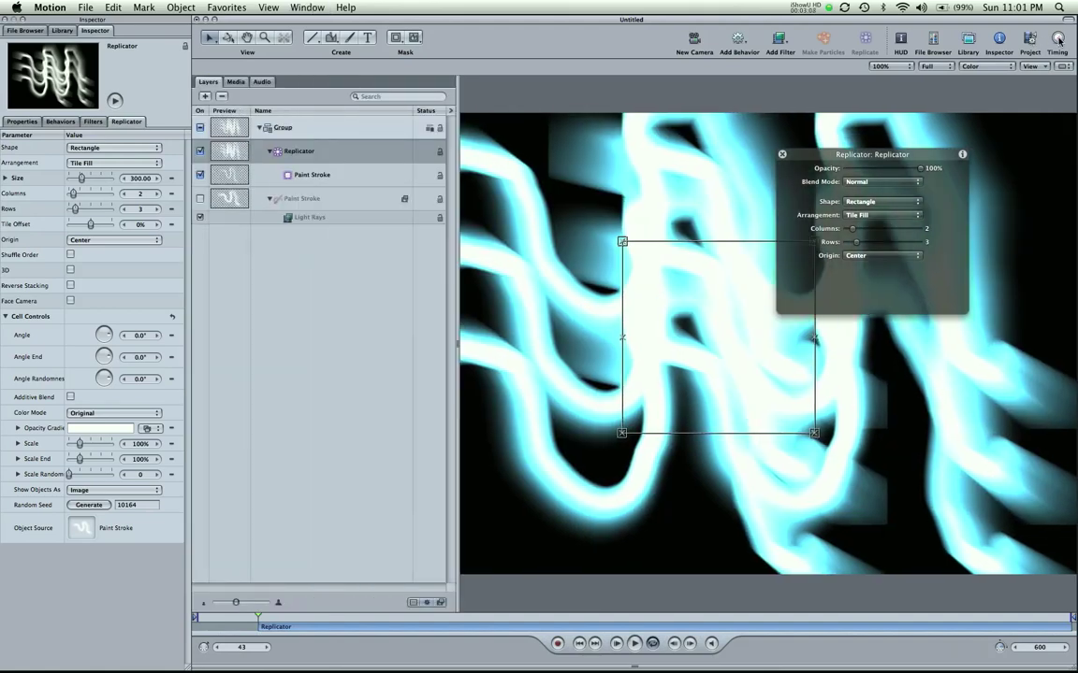
Toggle the Timeline off with F6 and hide the Layers pane with F5 to enlarge the canvas.
{"action": "left_click", "coordinate": [1057, 38]}
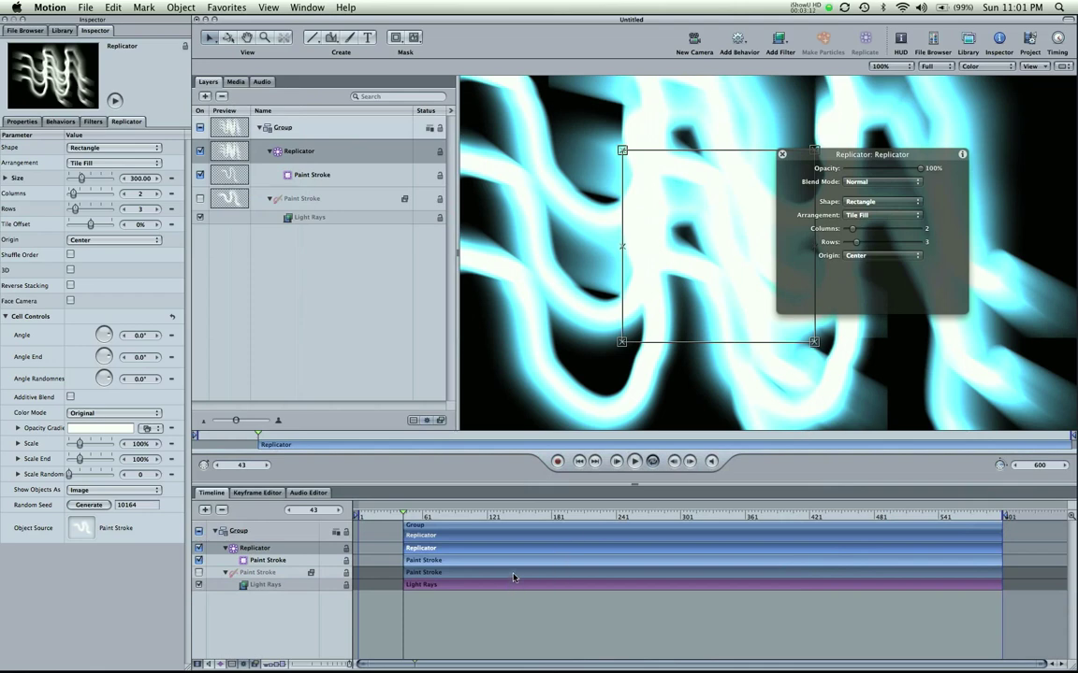
{"action": "key", "text": "F6"}
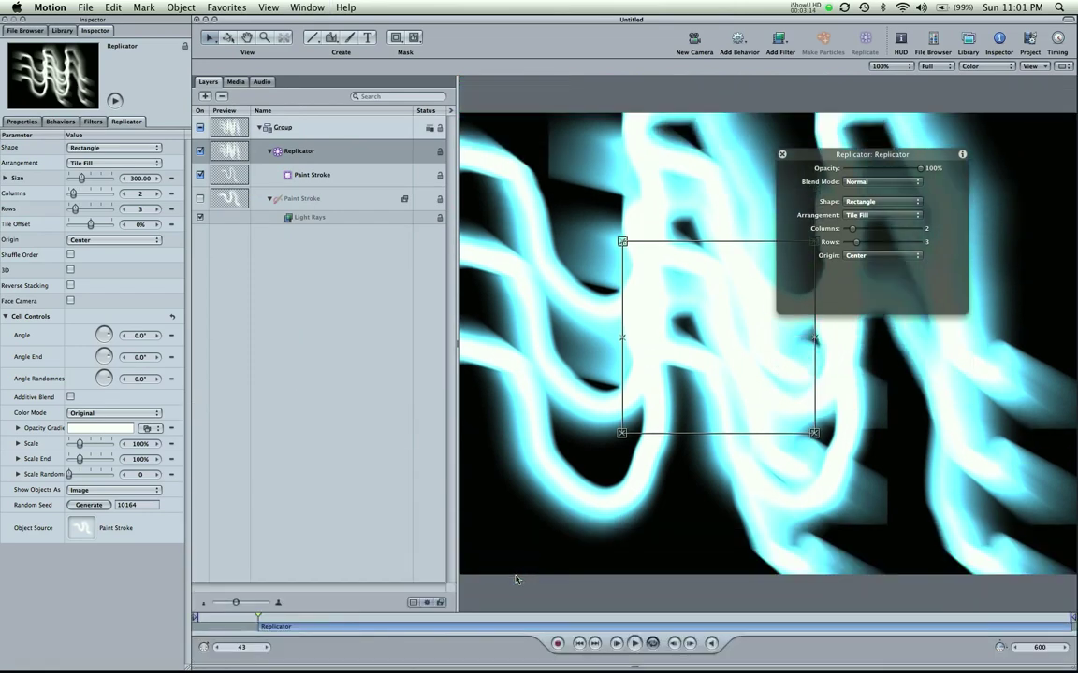
{"action": "key", "text": "F5"}
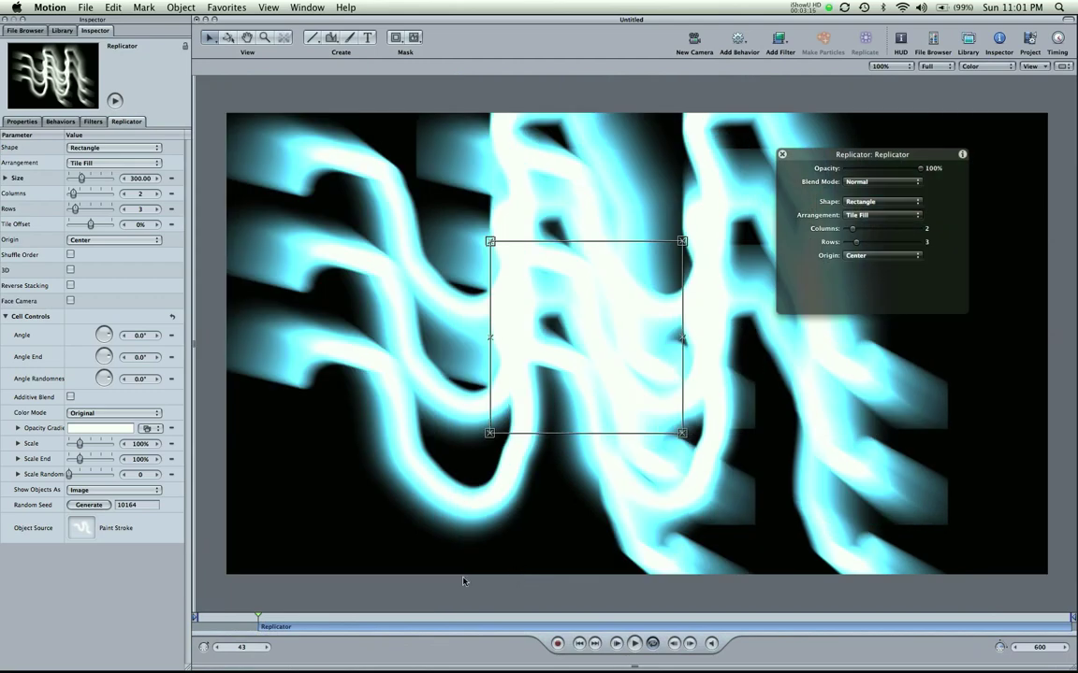
{"action": "left_click", "coordinate": [438, 620]}
At frame 181, set the replicator's Scale to 122% and Opacity to 66%, keeping Normal blend.
{"action": "left_click_drag", "start_coordinate": [444, 623], "coordinate": [460, 627]}
{"action": "left_click", "coordinate": [29, 119]}
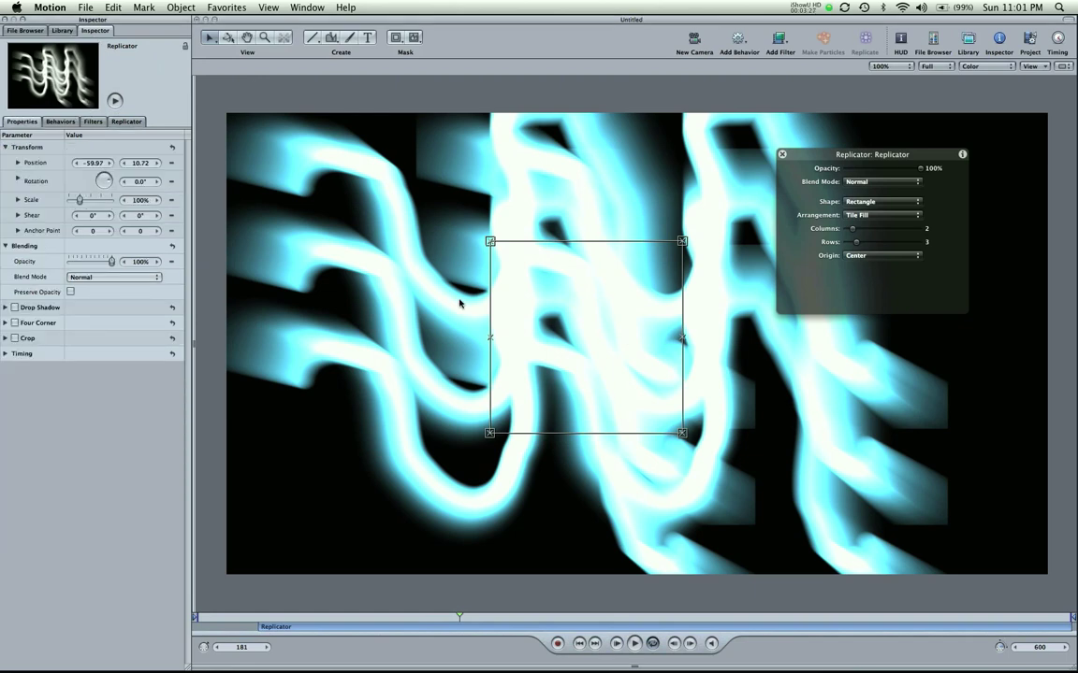
{"action": "left_click_drag", "start_coordinate": [79, 199], "coordinate": [97, 261]}
{"action": "left_click", "coordinate": [105, 277]}
{"action": "left_click", "coordinate": [104, 279]}
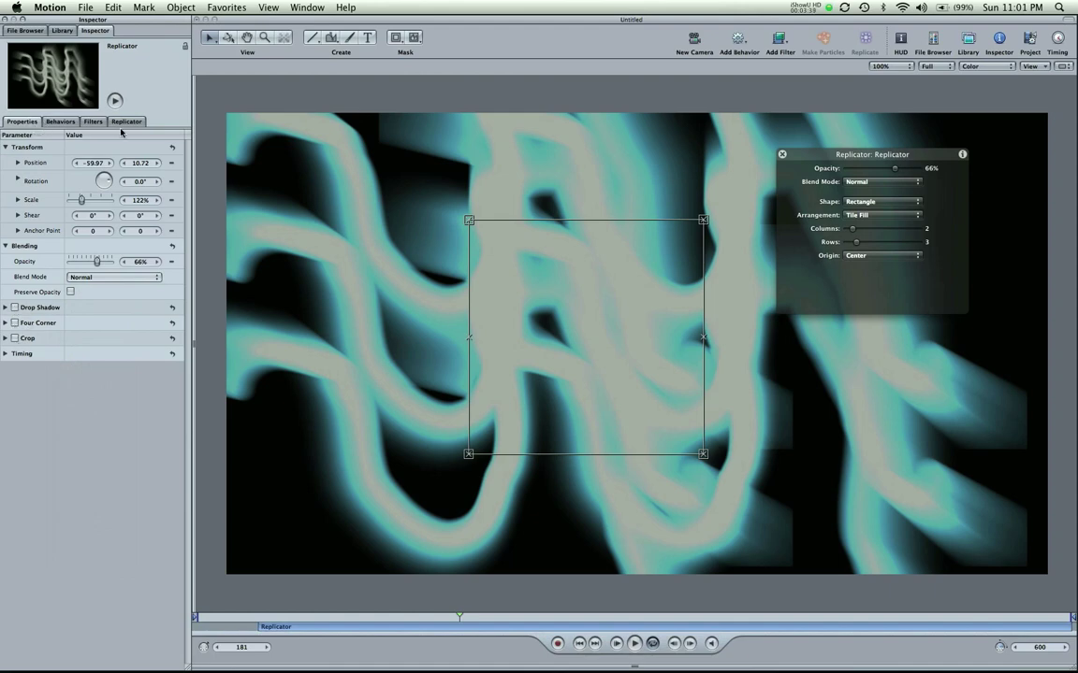
Glance at the Behaviors and Filters tabs, then drag the Replicator tile Size down to 261.
{"action": "left_click", "coordinate": [62, 121]}
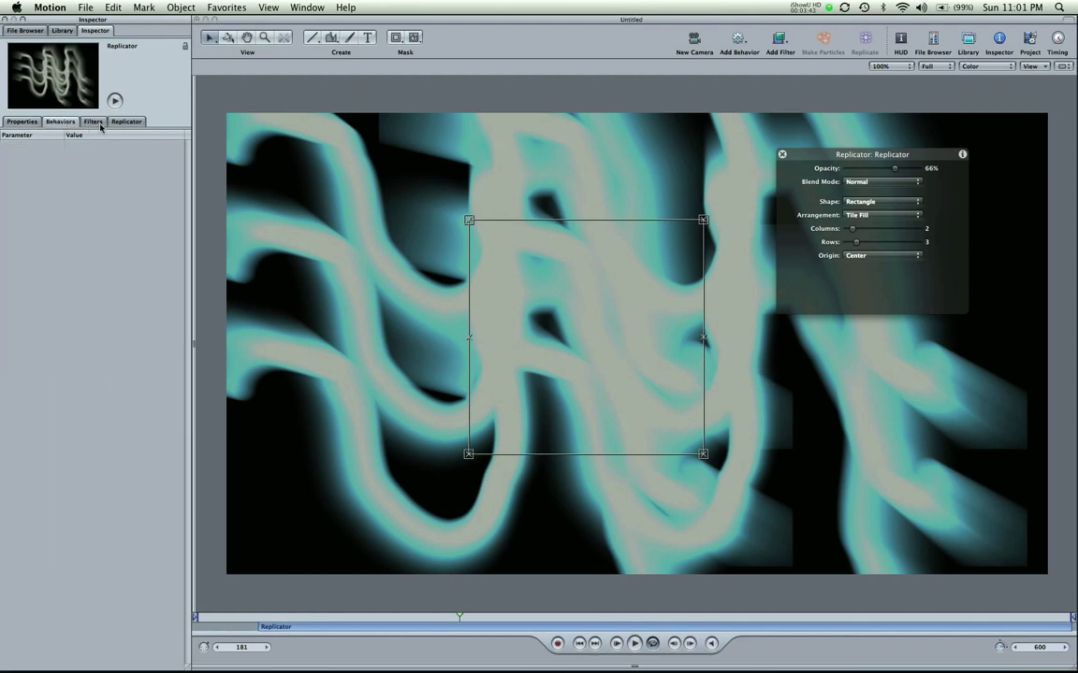
{"action": "left_click", "coordinate": [105, 122]}
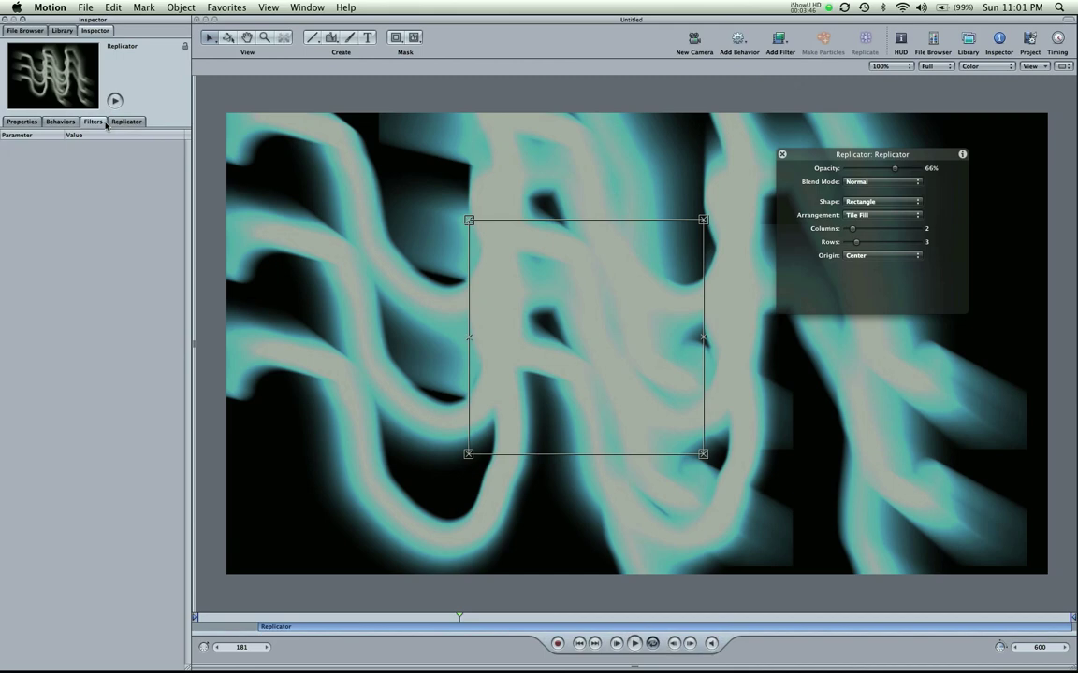
{"action": "left_click", "coordinate": [118, 122]}
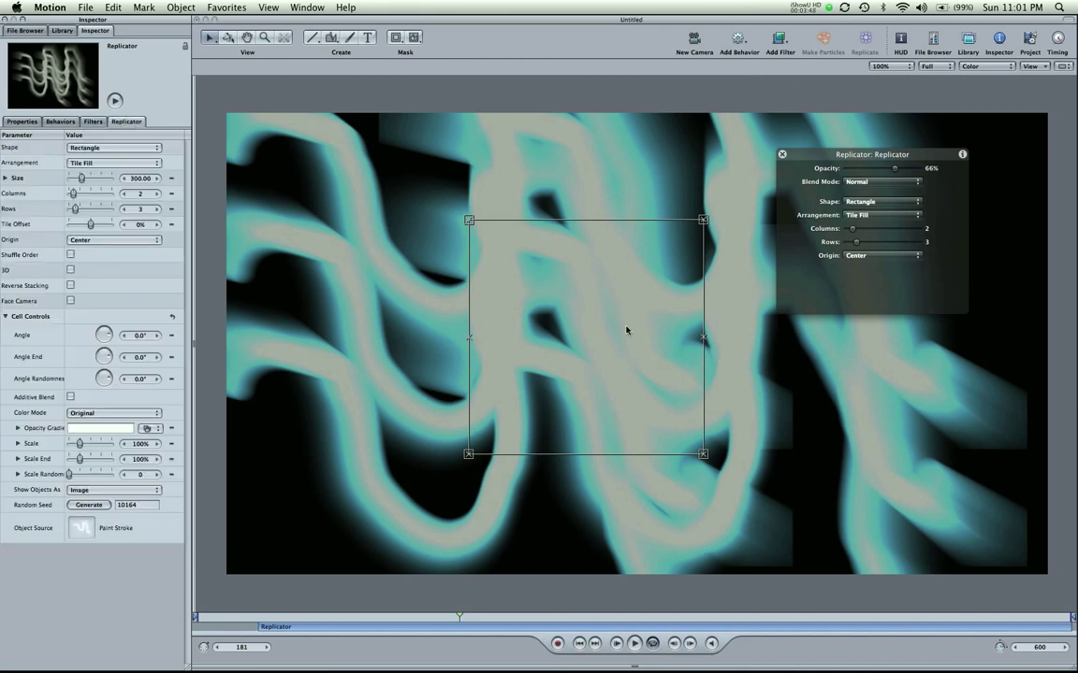
{"action": "mouse_move", "coordinate": [88, 178]}
{"action": "left_mouse_down"}
{"action": "mouse_move", "coordinate": [112, 180]}
{"action": "mouse_move", "coordinate": [72, 180]}
{"action": "mouse_move", "coordinate": [80, 184]}
{"action": "left_mouse_up"}
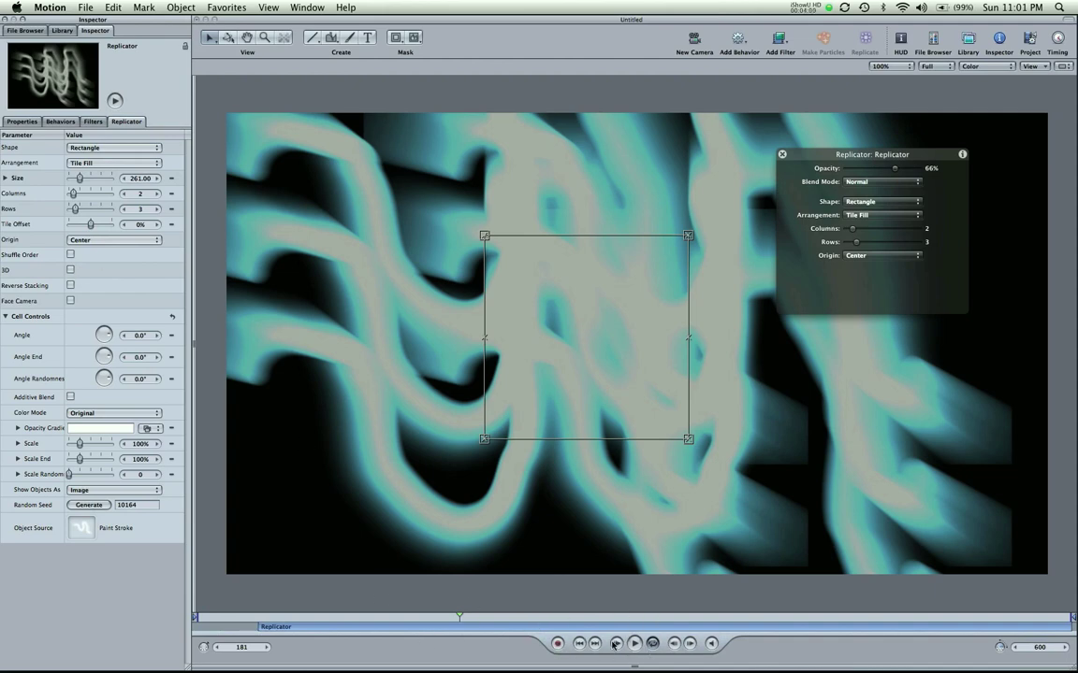
With recording on from frame 44, keyframe the Replicator Size up to 948 at frame 382.
{"action": "left_click_drag", "start_coordinate": [466, 619], "coordinate": [260, 620]}
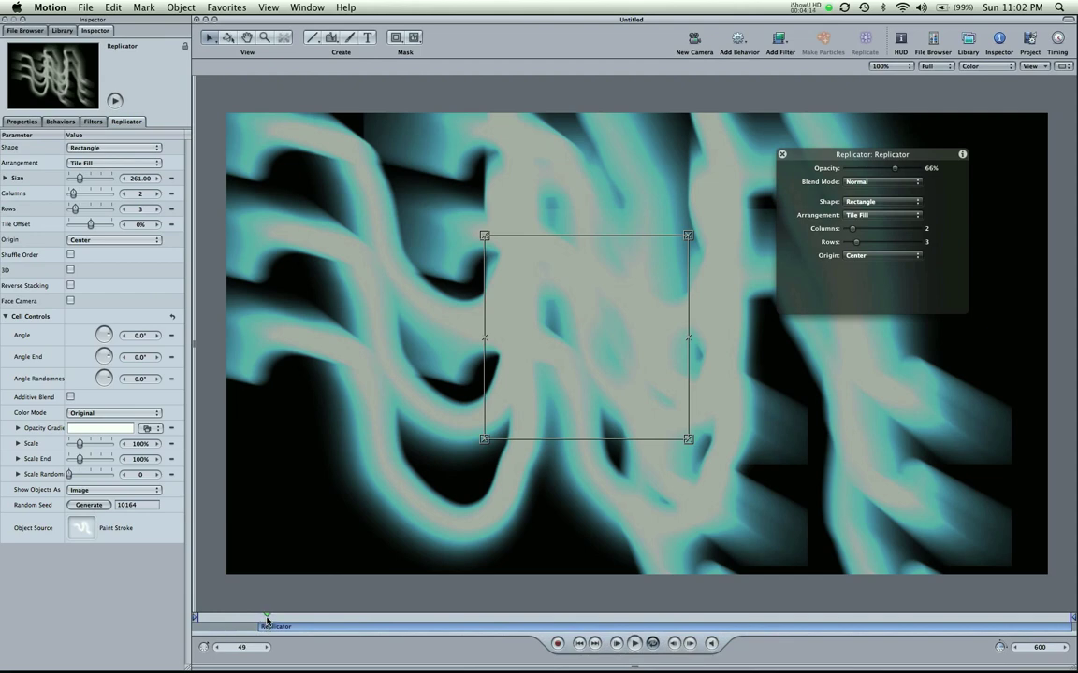
{"action": "left_click_drag", "start_coordinate": [266, 620], "coordinate": [260, 620]}
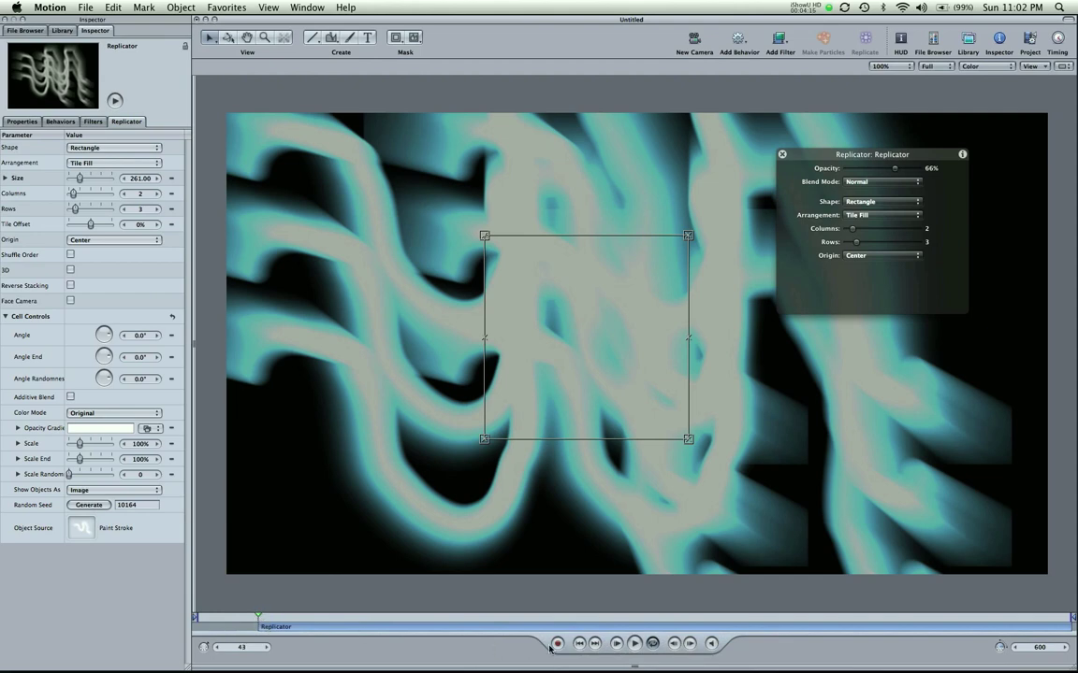
{"action": "key", "text": "a"}
{"action": "left_click", "coordinate": [259, 618]}
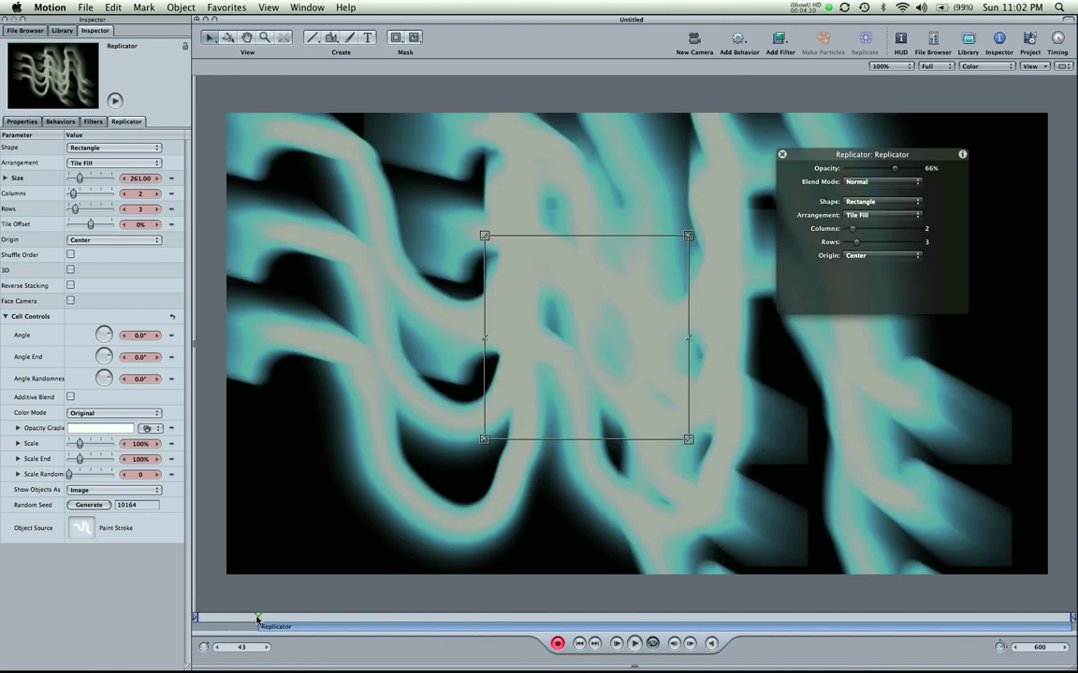
{"action": "left_click_drag", "start_coordinate": [257, 619], "coordinate": [774, 617]}
{"action": "left_click_drag", "start_coordinate": [79, 178], "coordinate": [111, 188]}
{"action": "left_click_drag", "start_coordinate": [341, 617], "coordinate": [260, 618]}
Play back and rewind the clip to preview the replicator's Size growth.
{"action": "key", "text": "space"}
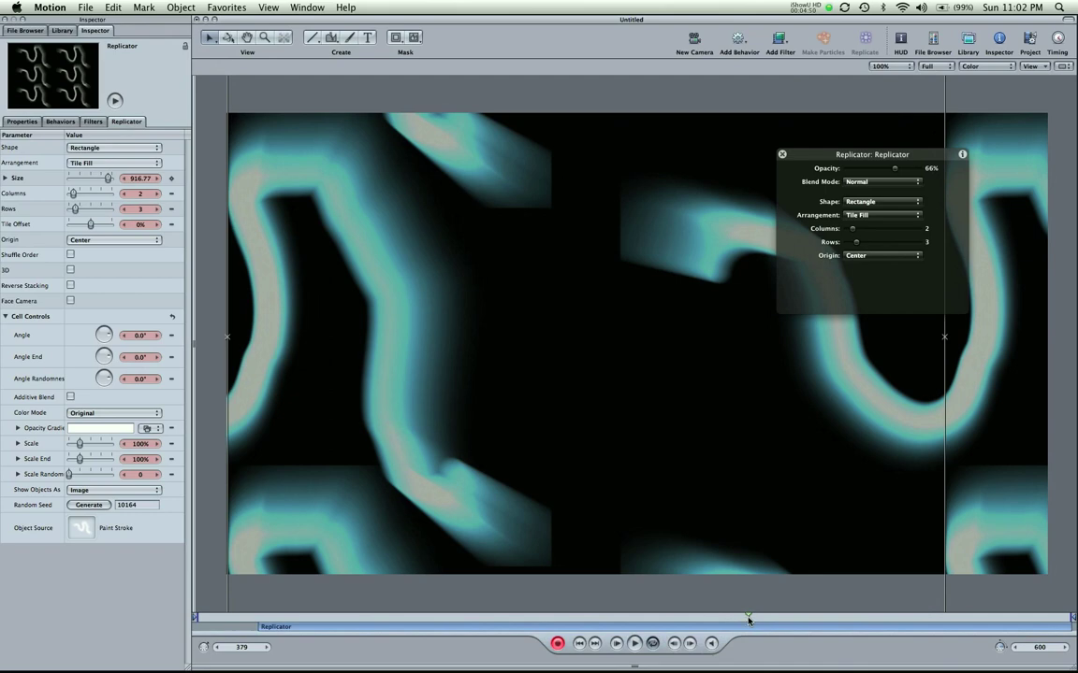
{"action": "left_click_drag", "start_coordinate": [797, 619], "coordinate": [266, 617]}
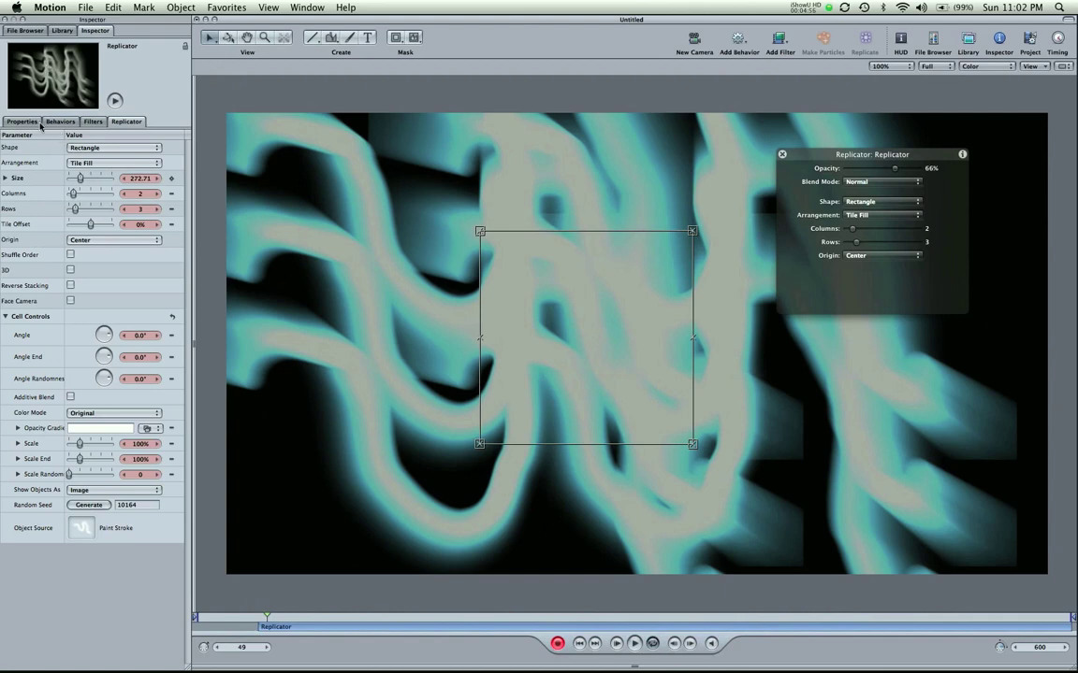
{"action": "left_click", "coordinate": [22, 121]}
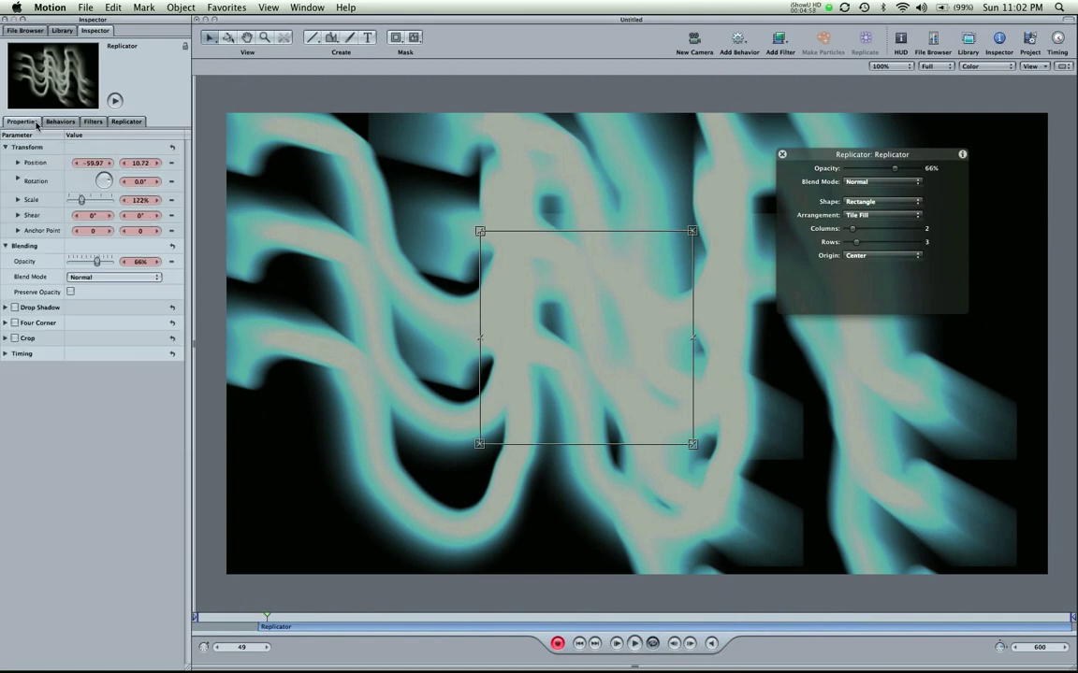
Delete the replicator, then browse BIG BABY!, Mac, Desktop and Documents in the File Browser.
{"action": "left_click", "coordinate": [42, 32]}
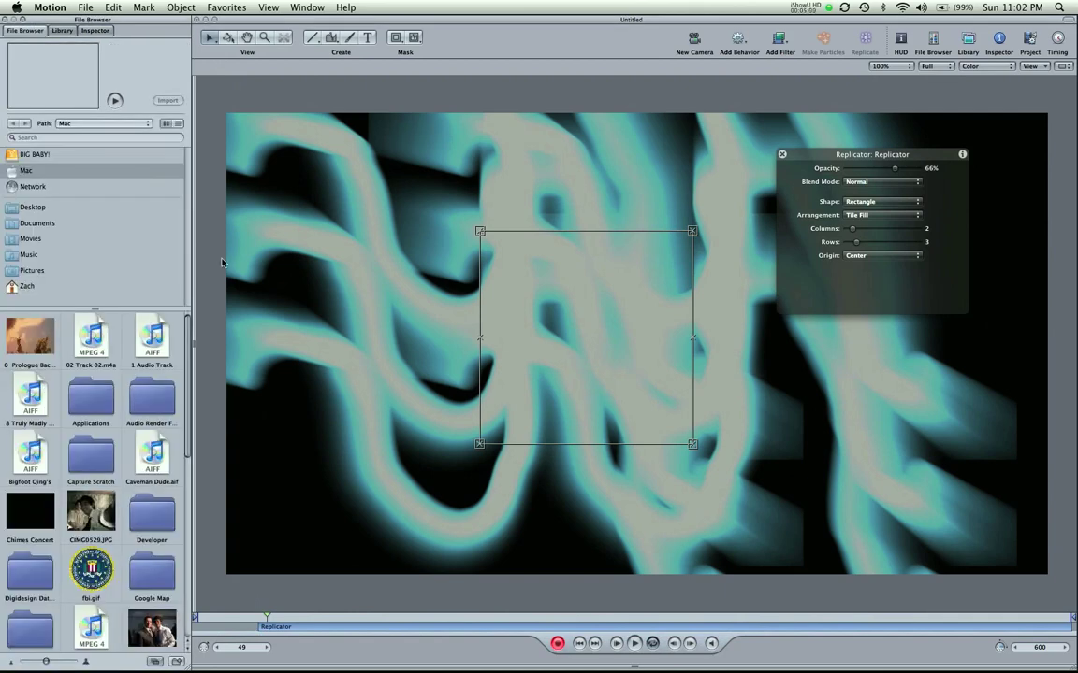
{"action": "key", "text": "Delete"}
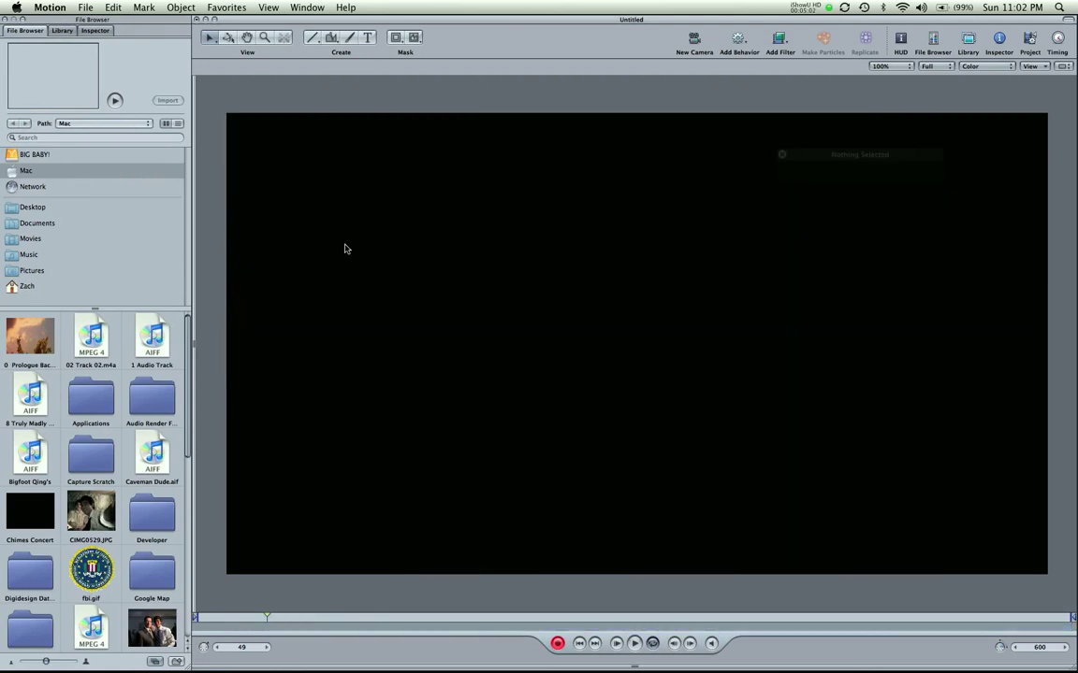
{"action": "left_click", "coordinate": [30, 155]}
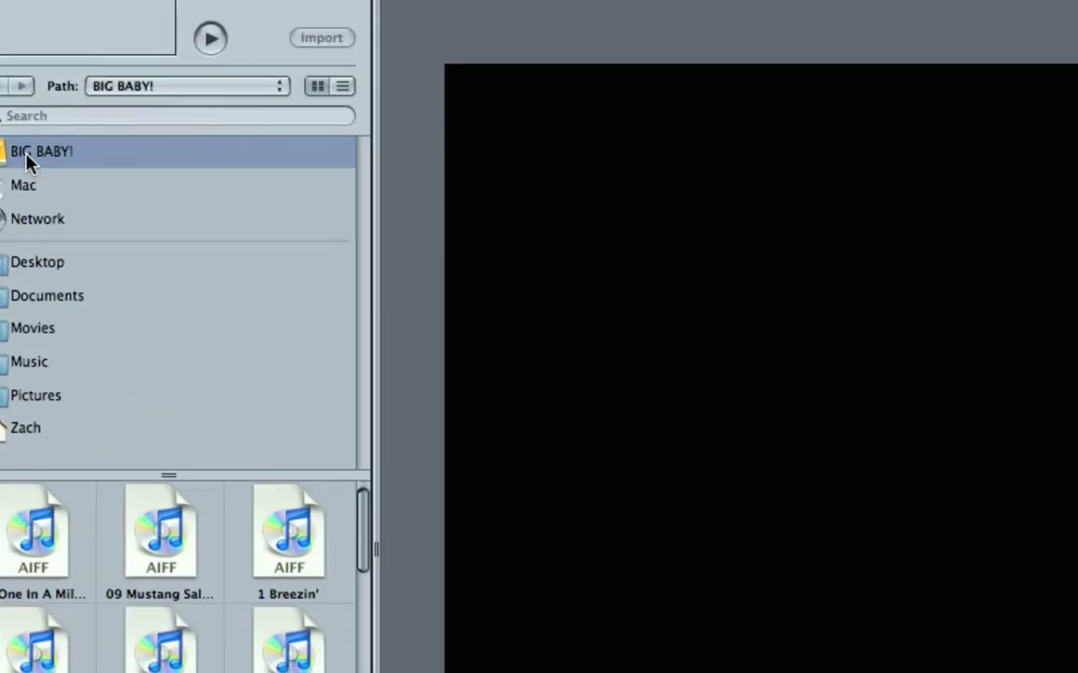
{"action": "left_click", "coordinate": [48, 202]}
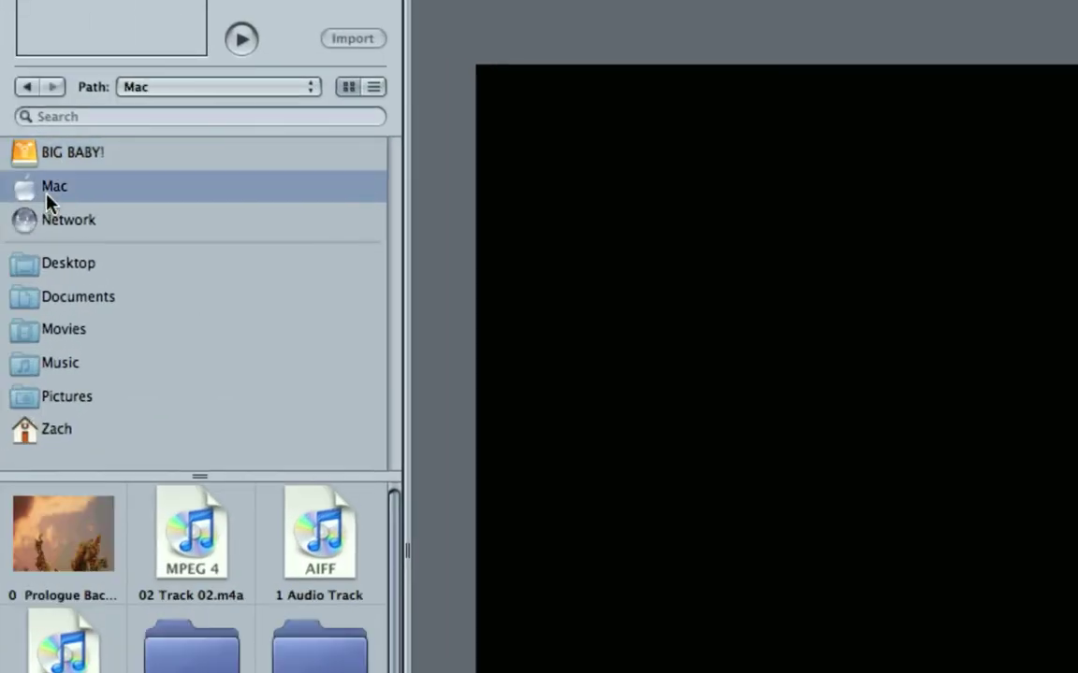
{"action": "left_click", "coordinate": [75, 265]}
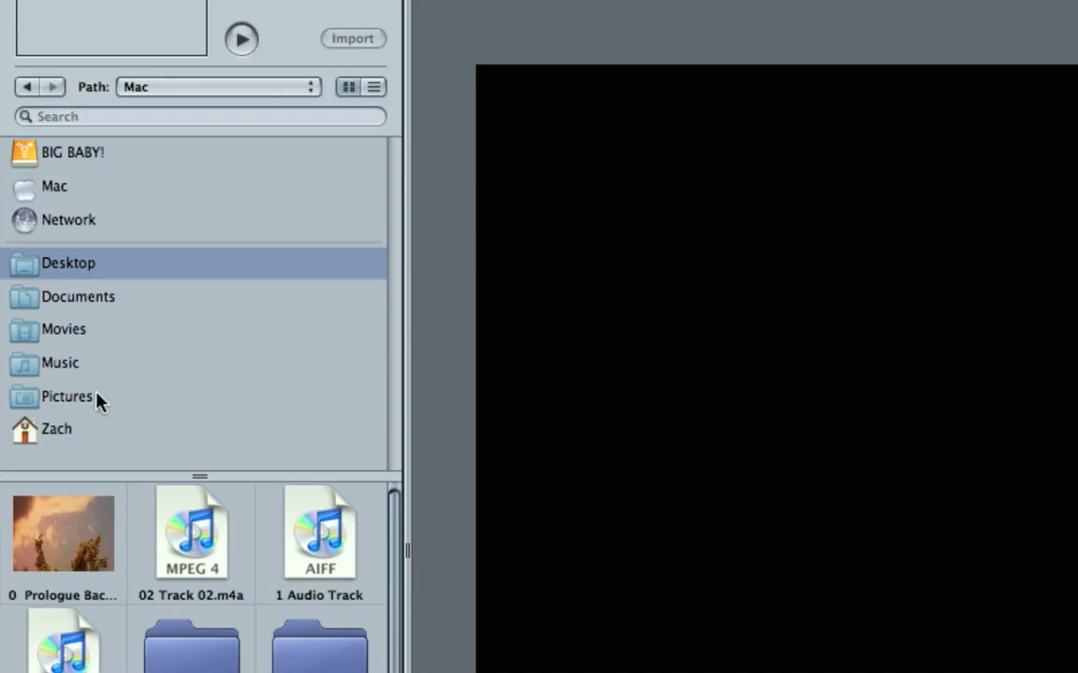
{"action": "left_click", "coordinate": [78, 303]}
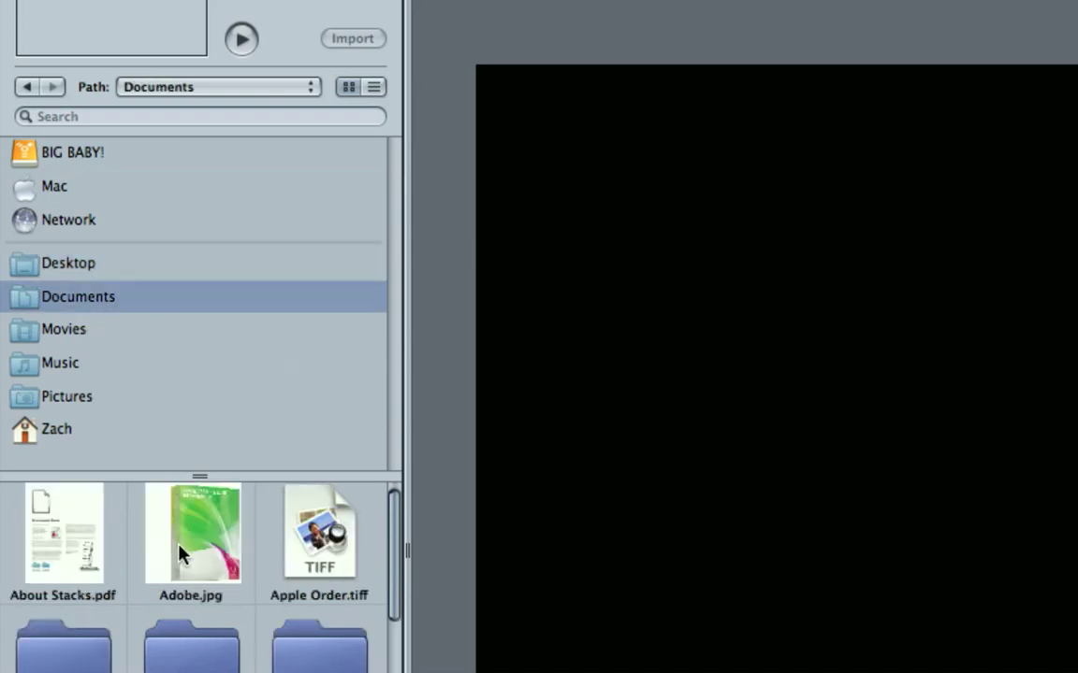
{"action": "scroll", "coordinate": [300, 560], "scroll_direction": "down", "scroll_amount": 10}
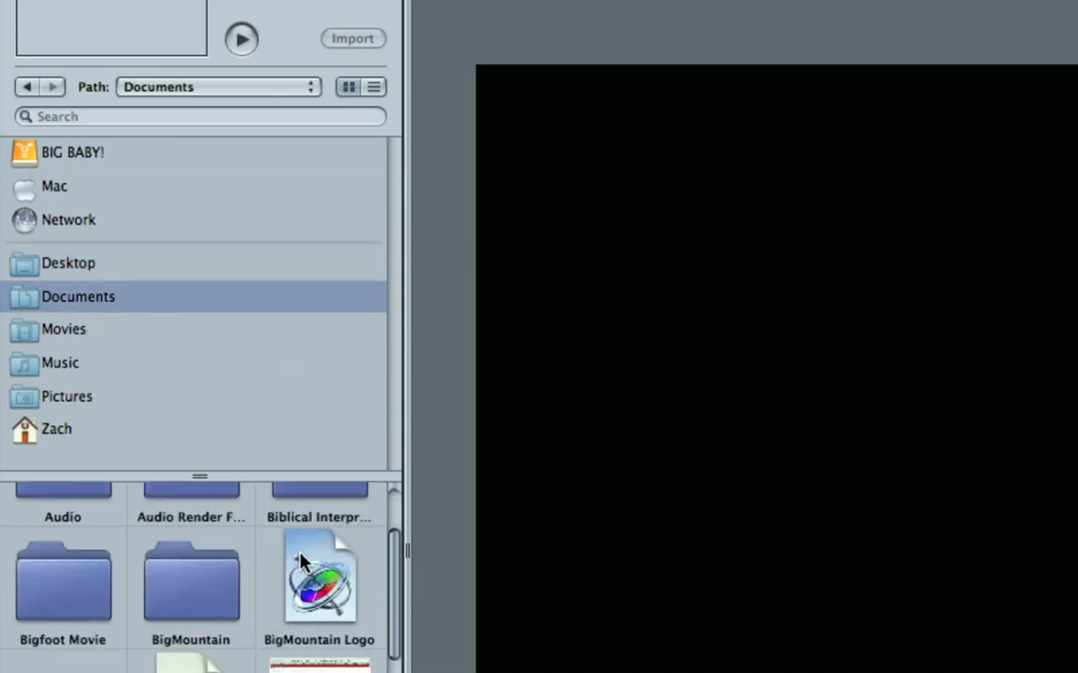
{"action": "scroll", "coordinate": [300, 560], "scroll_direction": "up", "scroll_amount": 4}
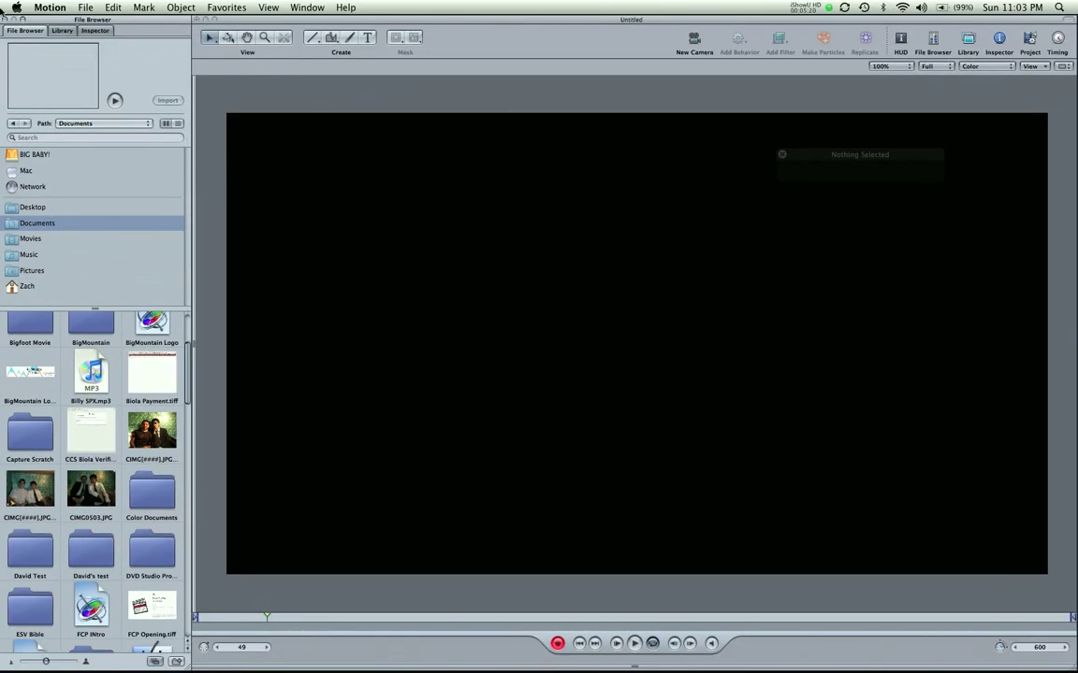
{"action": "left_click", "coordinate": [62, 30]}
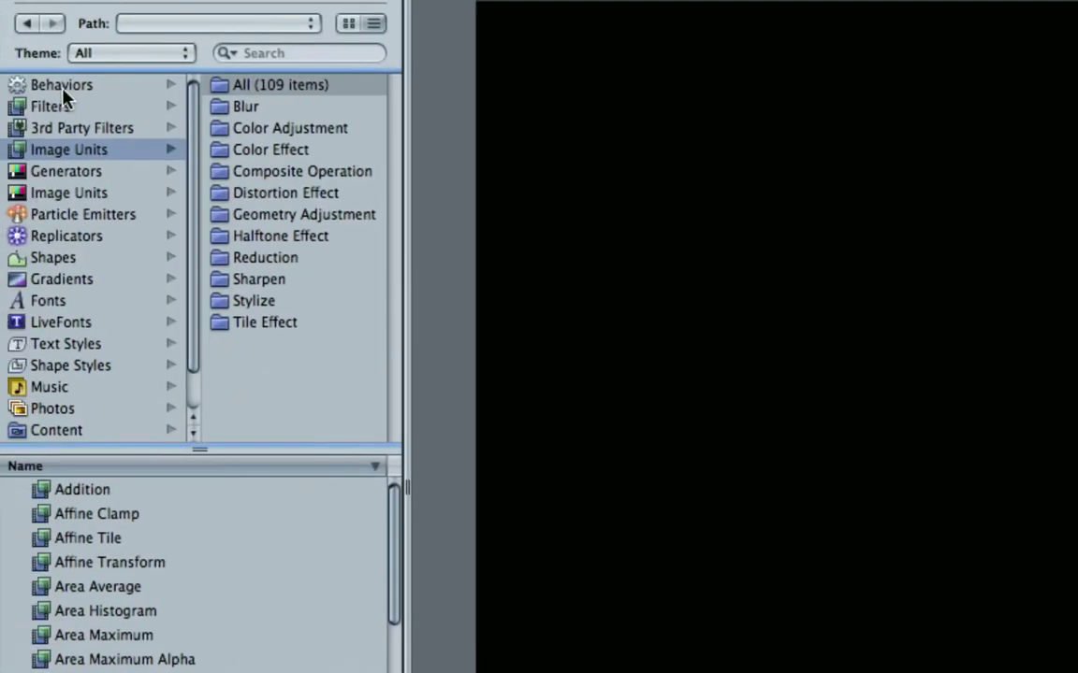
Browse Behaviors > Camera, preview Dolly, then list the 20 Generators presets from Caustics to VMFractals.
{"action": "left_click", "coordinate": [63, 86]}
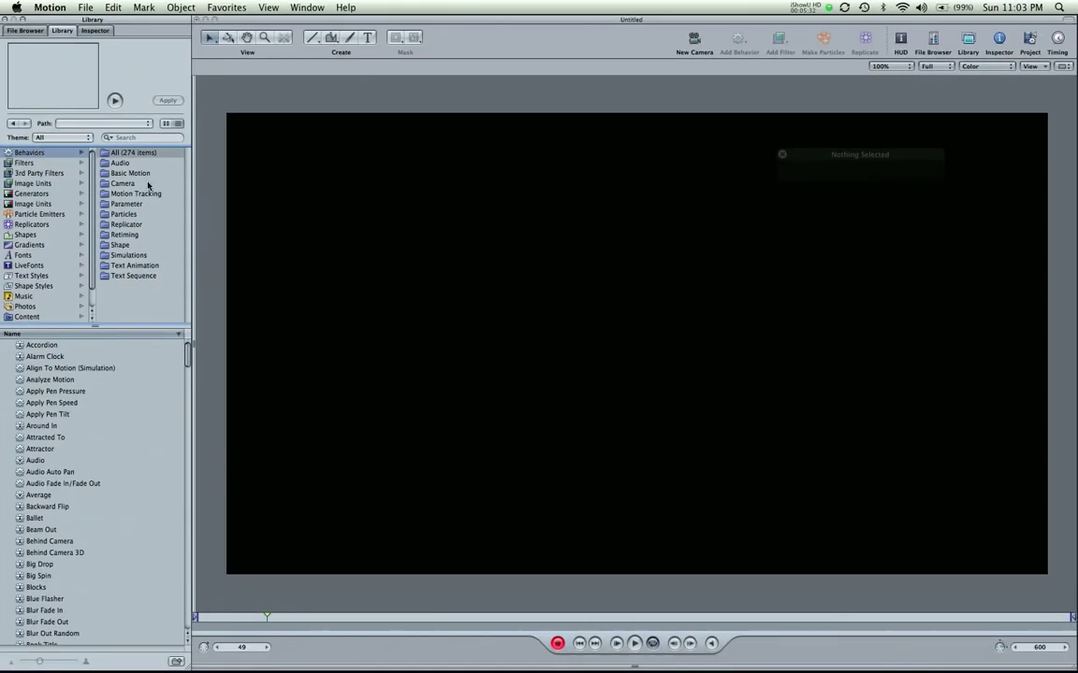
{"action": "left_click", "coordinate": [123, 183]}
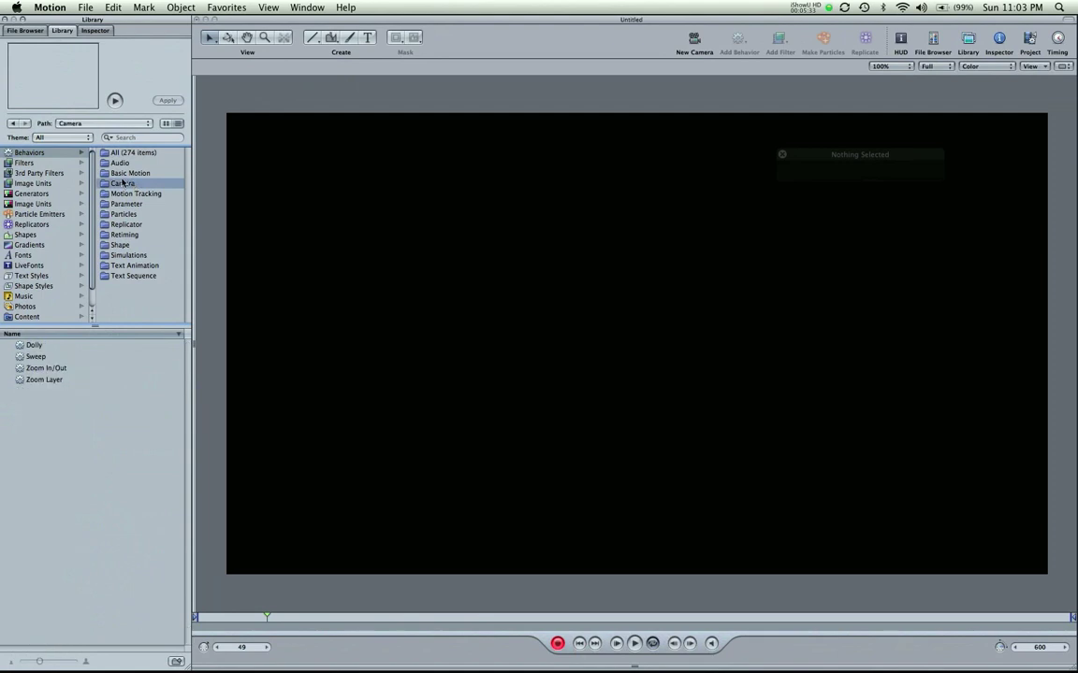
{"action": "left_click", "coordinate": [37, 346]}
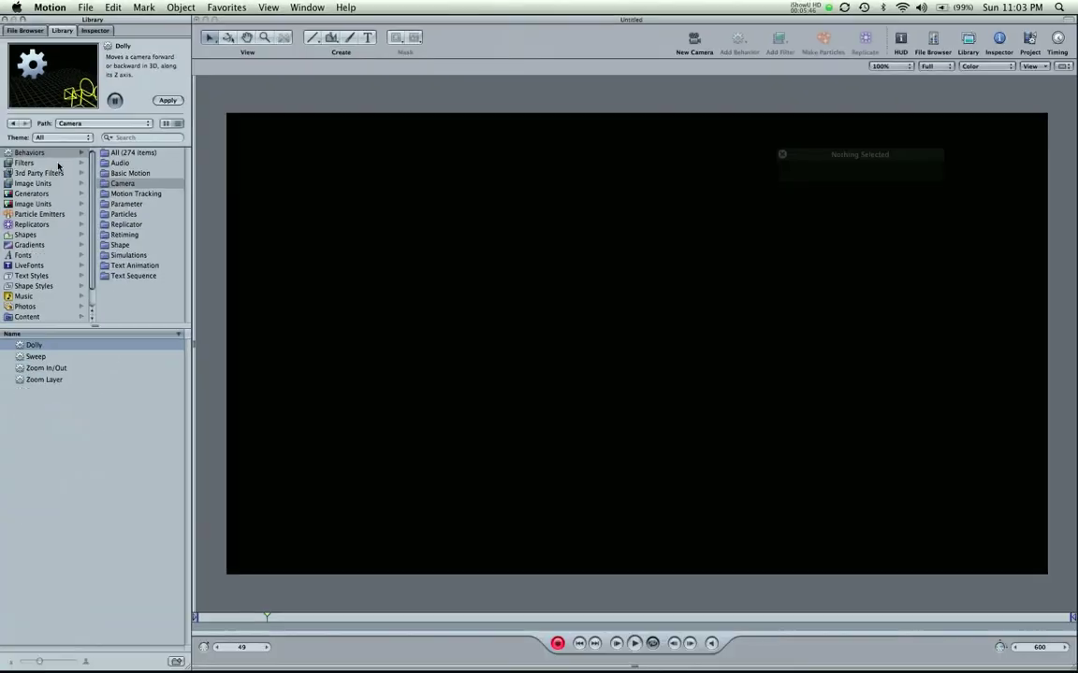
{"action": "left_click", "coordinate": [37, 194]}
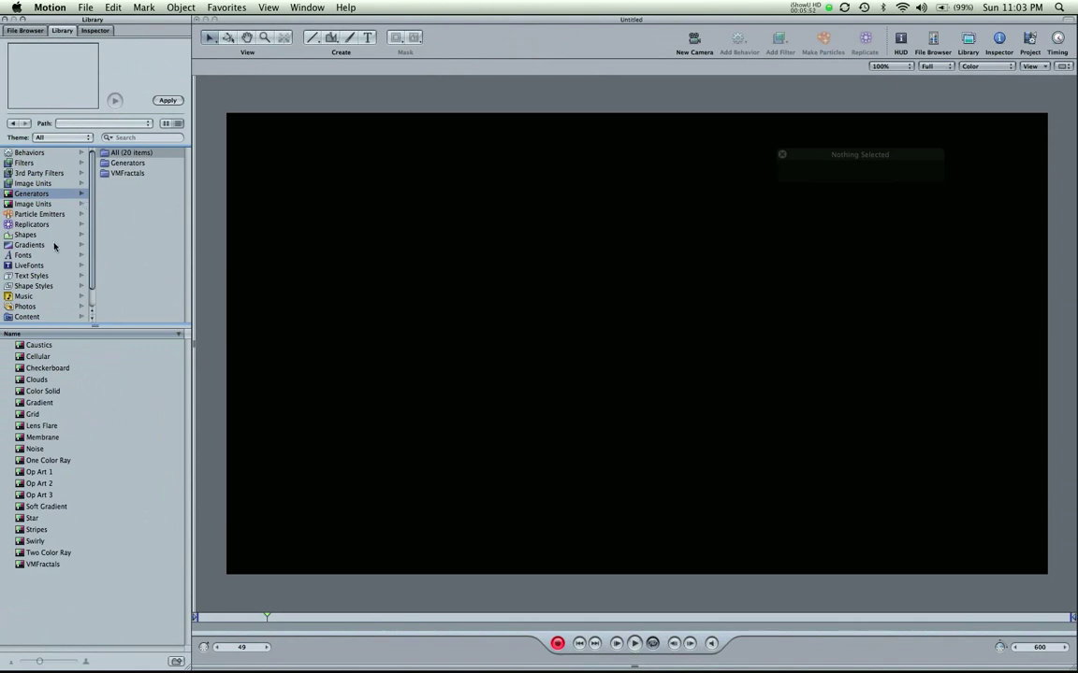
{"action": "scroll", "coordinate": [54, 247], "scroll_direction": "down", "scroll_amount": 2}
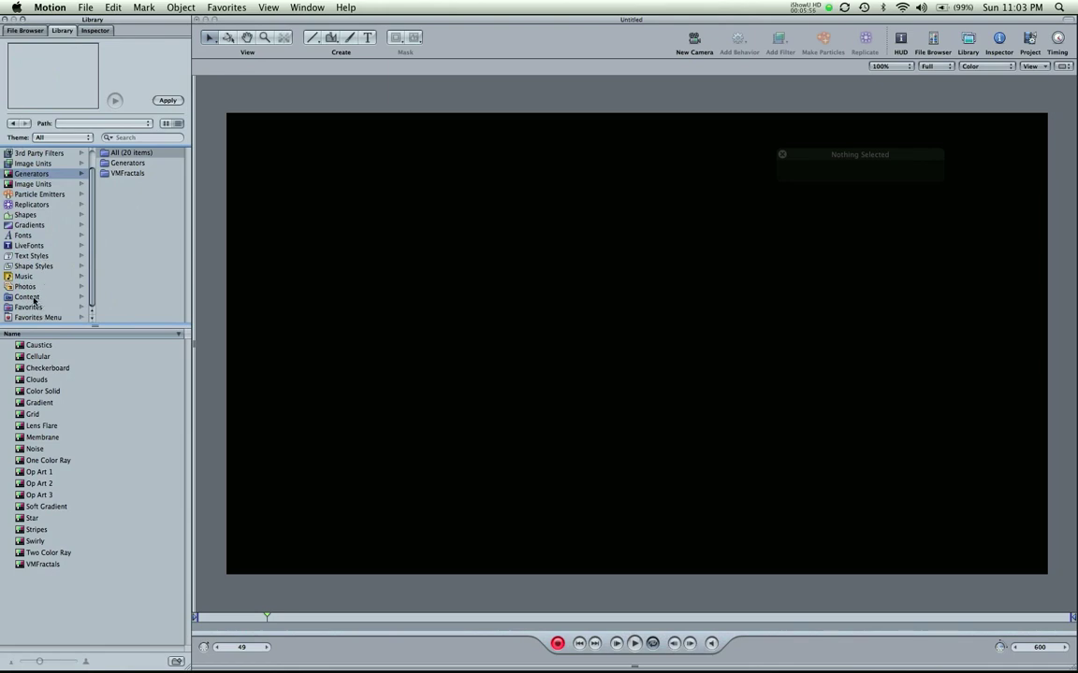
Browse the Library past the Replicator presets to the 16 Shapes presets.
{"action": "left_click", "coordinate": [35, 185]}
{"action": "left_click", "coordinate": [37, 194]}
{"action": "left_click", "coordinate": [36, 205]}
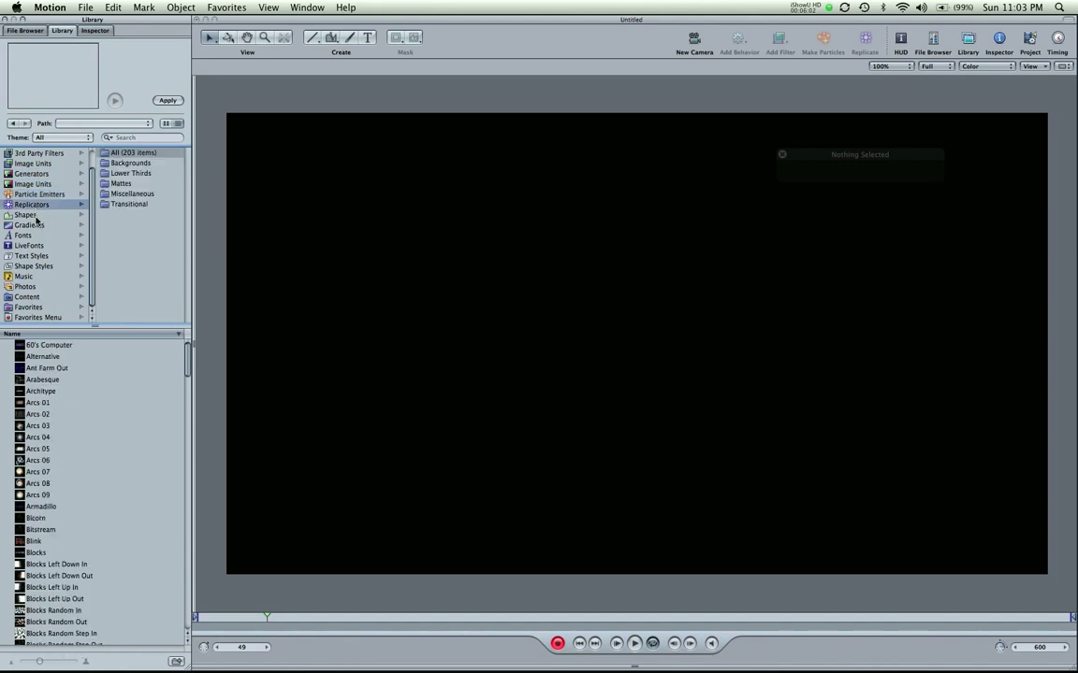
{"action": "left_click", "coordinate": [34, 216]}
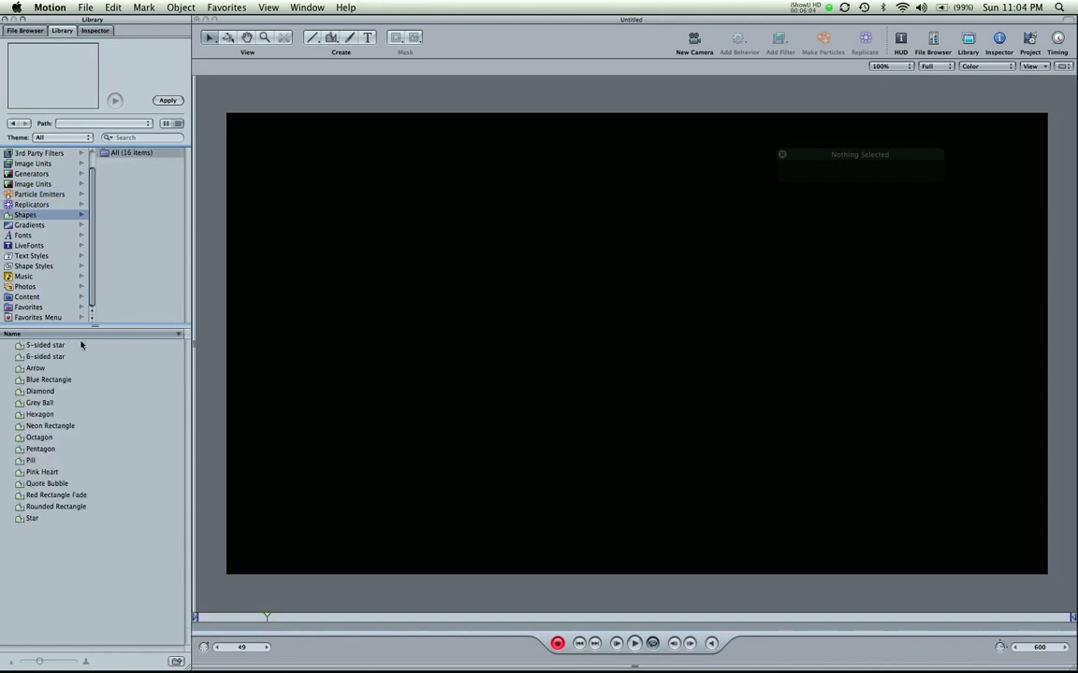
Place the Neon Rectangle preset at the canvas centre, then delete it.
{"action": "left_click", "coordinate": [55, 427]}
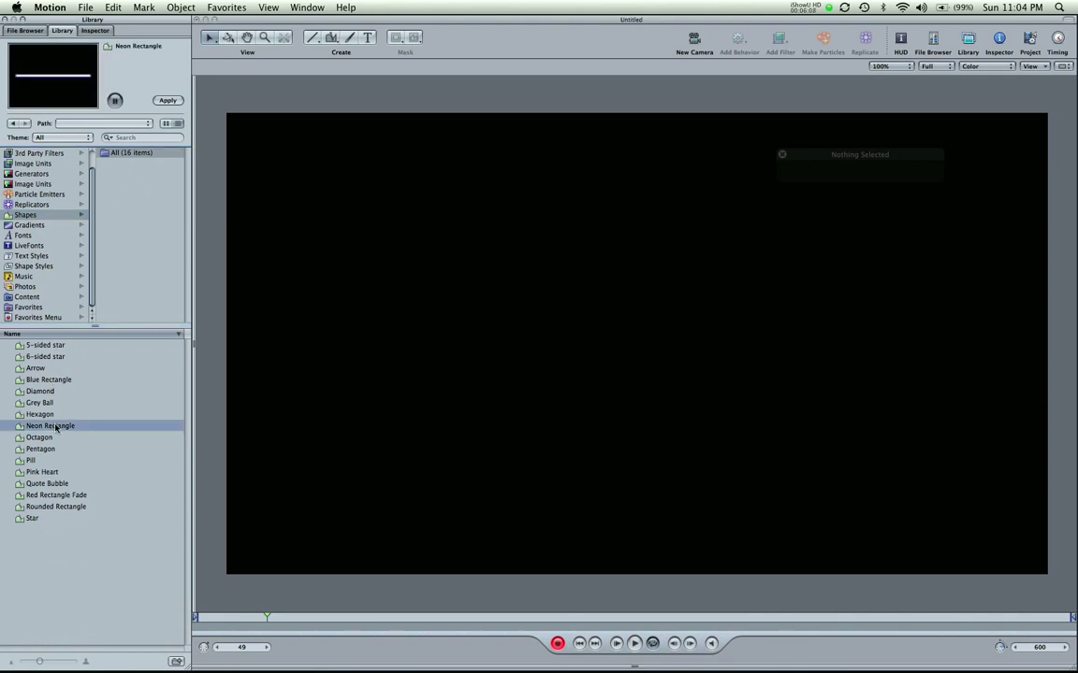
{"action": "left_click_drag", "start_coordinate": [56, 427], "coordinate": [581, 310]}
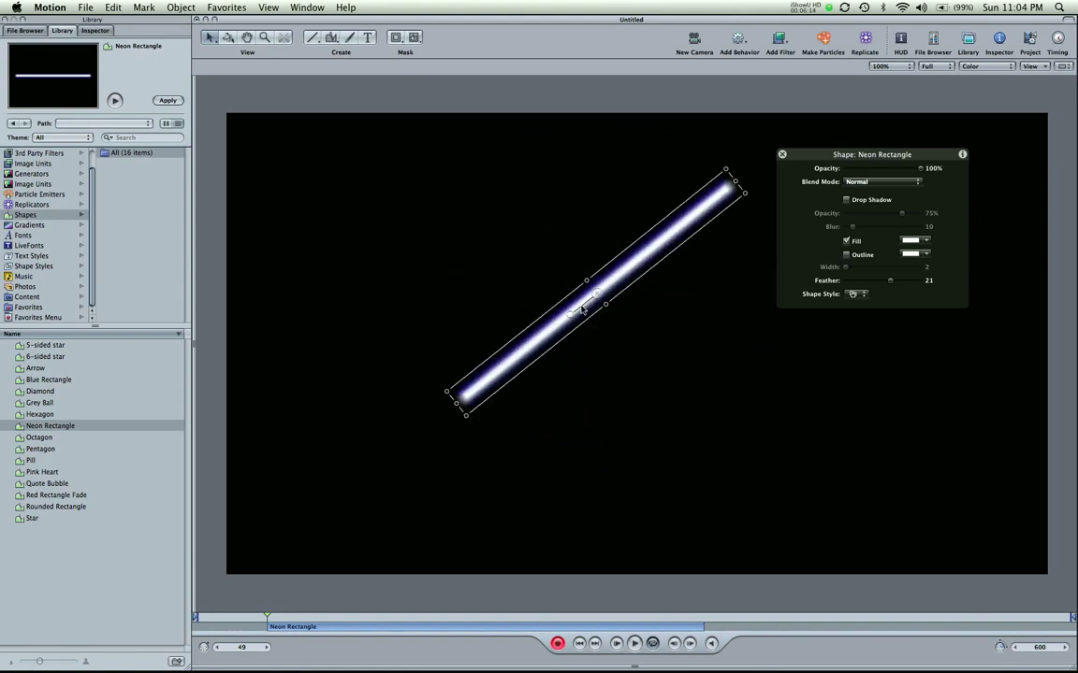
{"action": "key", "text": "Delete"}
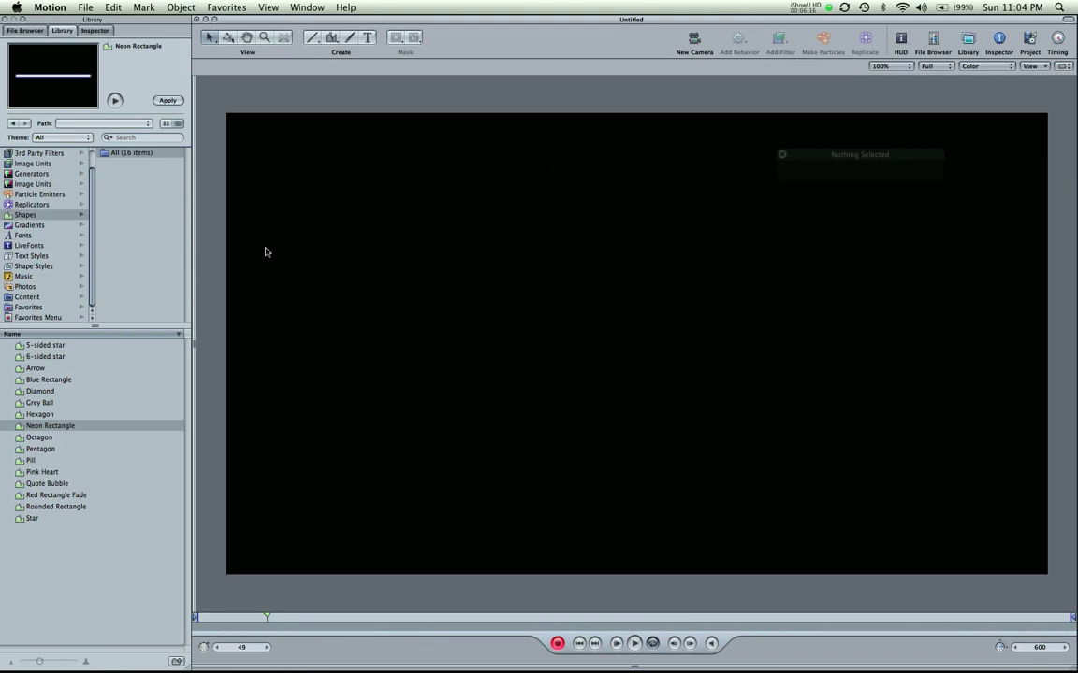
Preview the Bilbao, Dusk and Film Noir gradient presets, settling on Dusk.
{"action": "left_click", "coordinate": [29, 225]}
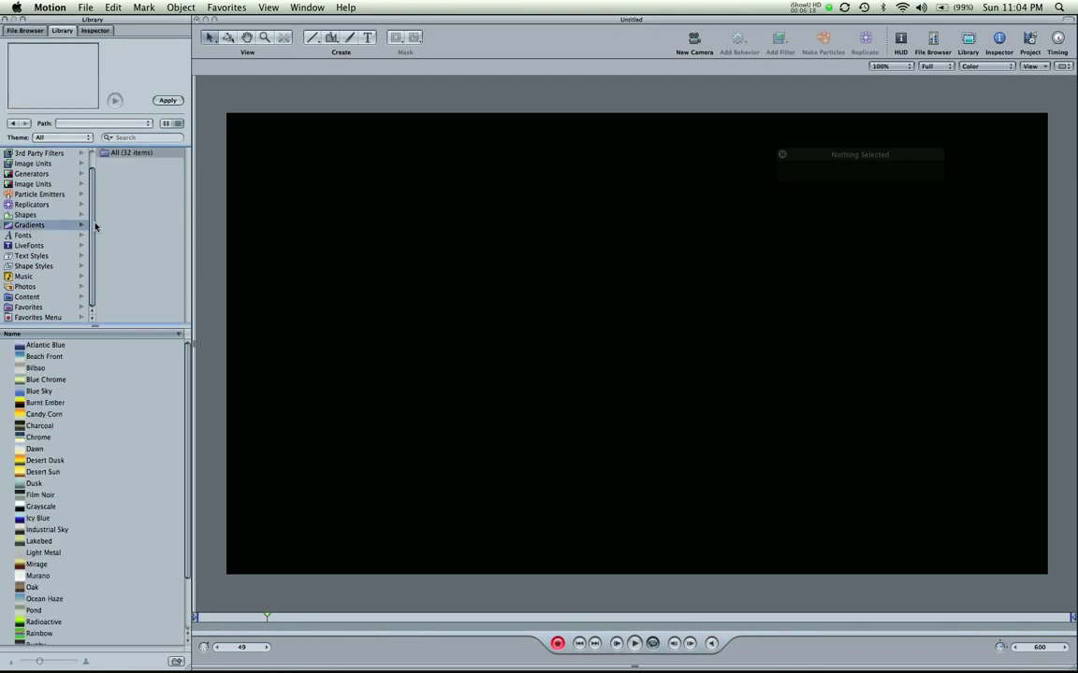
{"action": "left_click", "coordinate": [40, 366]}
{"action": "scroll", "coordinate": [59, 425], "scroll_direction": "down", "scroll_amount": 2}
{"action": "left_click", "coordinate": [58, 422]}
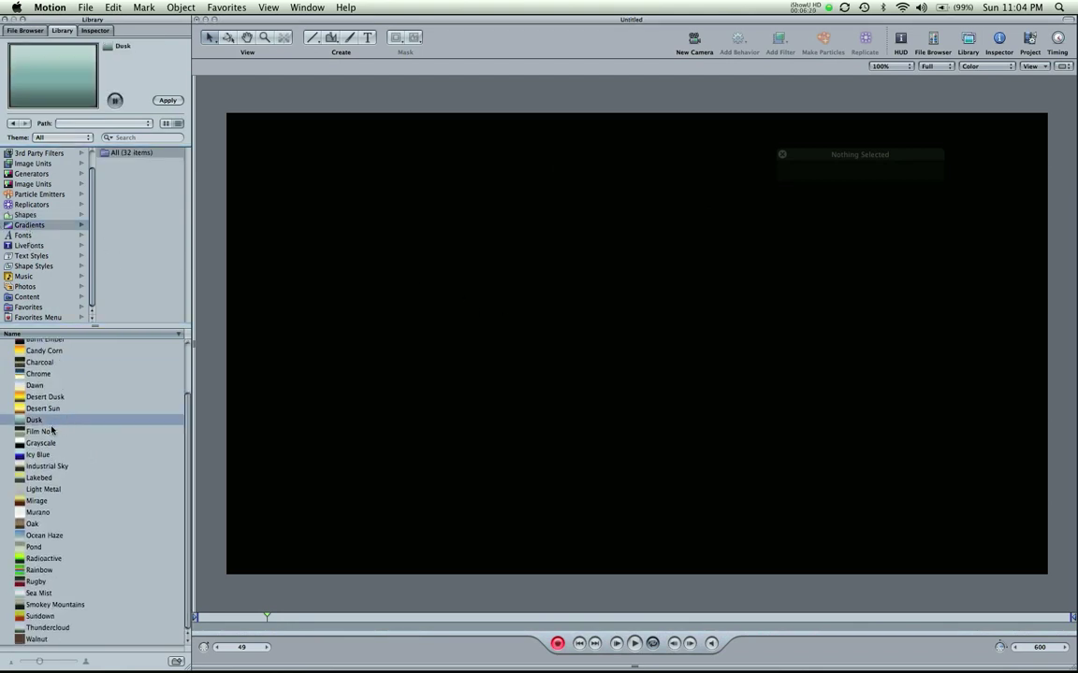
{"action": "left_click", "coordinate": [52, 432]}
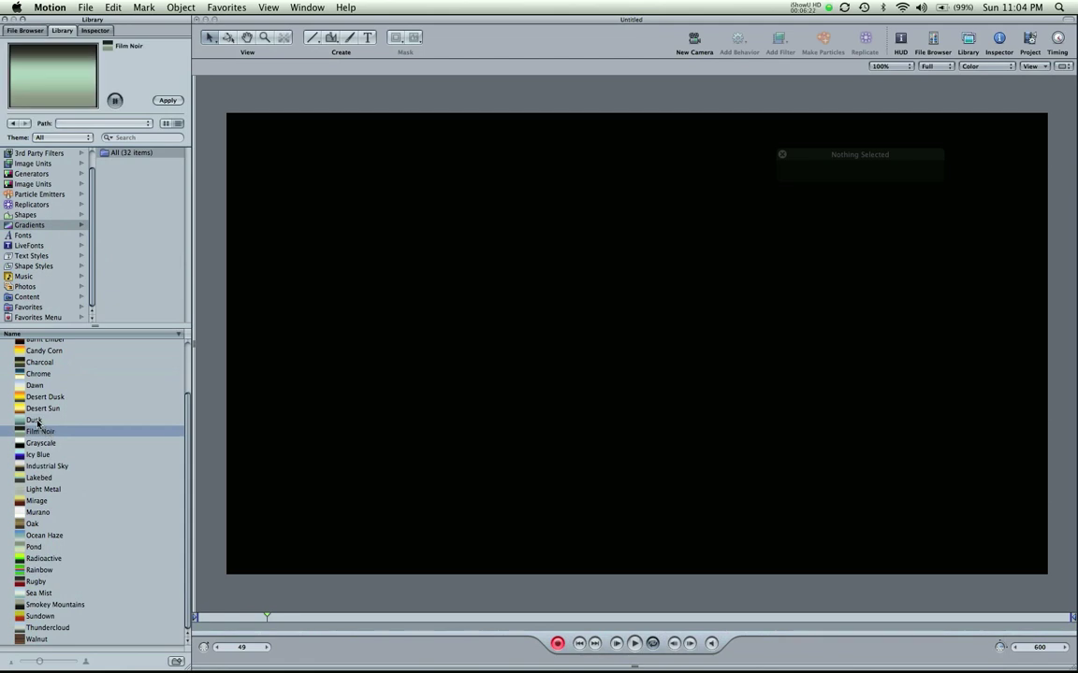
{"action": "left_click", "coordinate": [56, 421]}
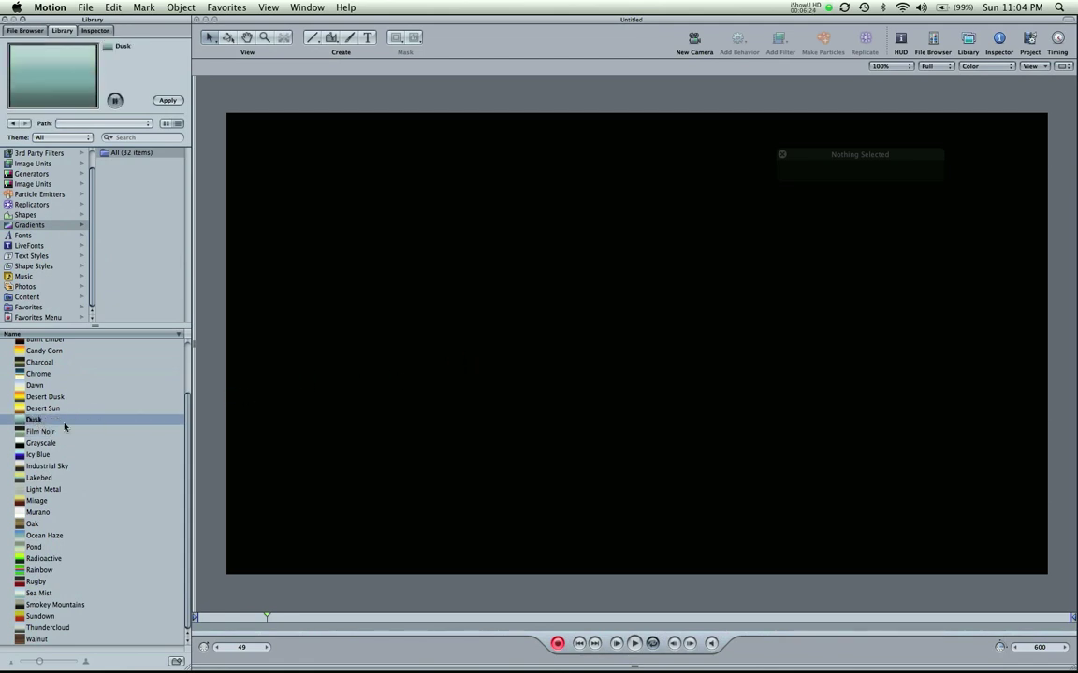
Draw a large rectangle across the canvas centre and fill it with the Dusk gradient.
{"action": "left_click_drag", "start_coordinate": [311, 38], "coordinate": [311, 58]}
{"action": "left_click_drag", "start_coordinate": [330, 216], "coordinate": [356, 240]}
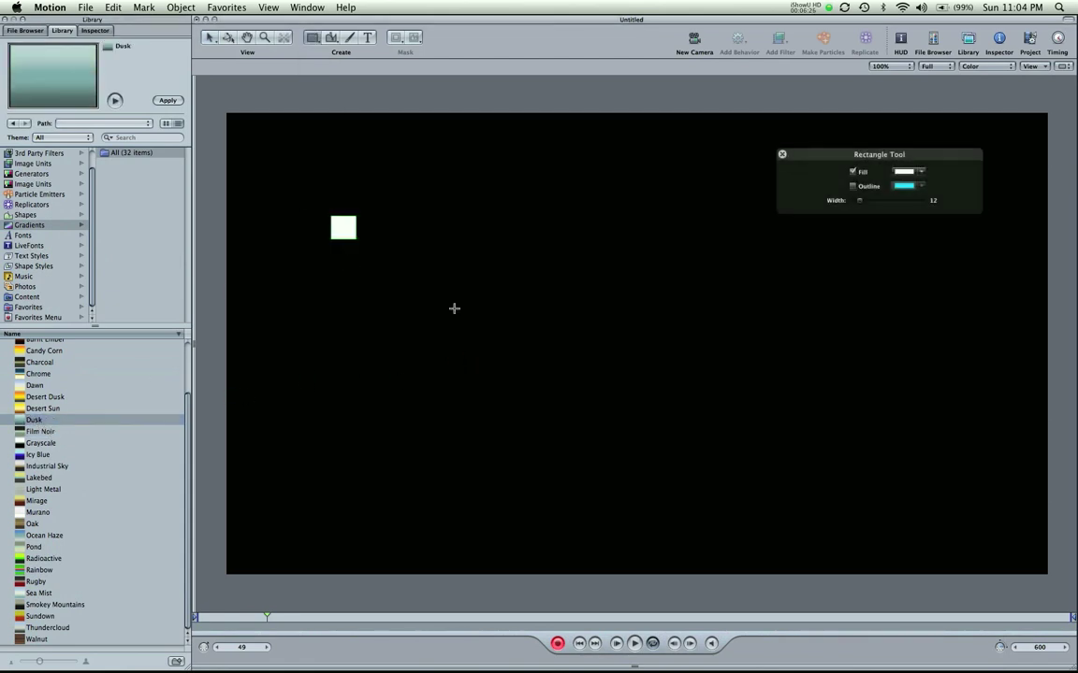
{"action": "left_click_drag", "start_coordinate": [454, 307], "coordinate": [848, 463]}
{"action": "left_click_drag", "start_coordinate": [34, 419], "coordinate": [598, 400]}
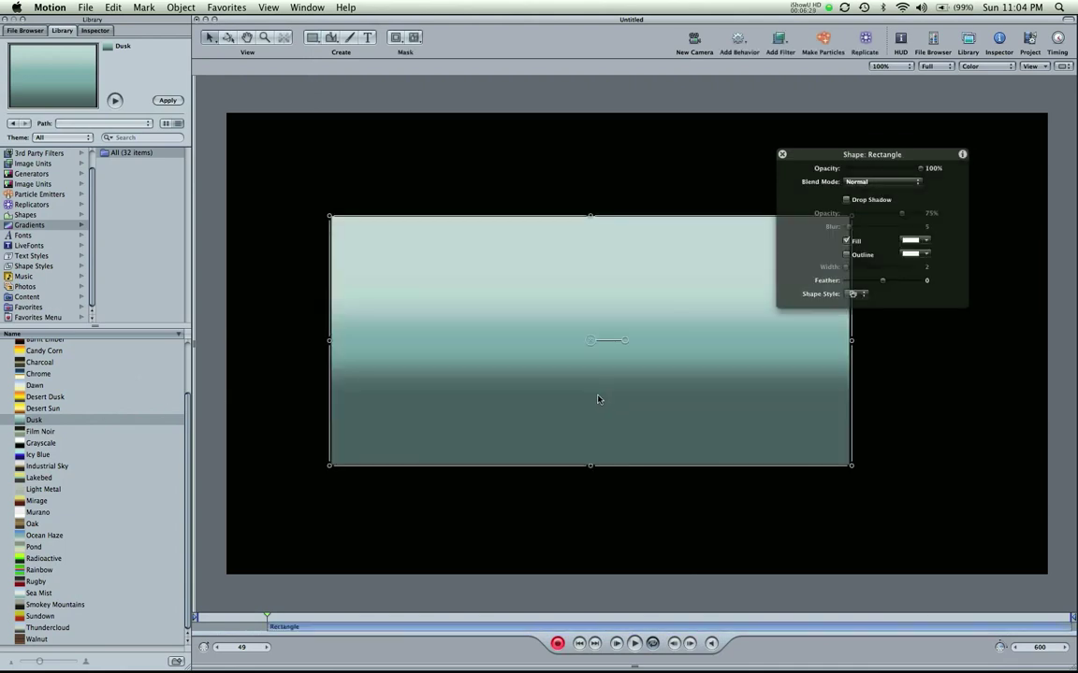
In the rectangle's Shape gradient editor, recolour the middle colour stop red.
{"action": "left_click", "coordinate": [93, 30]}
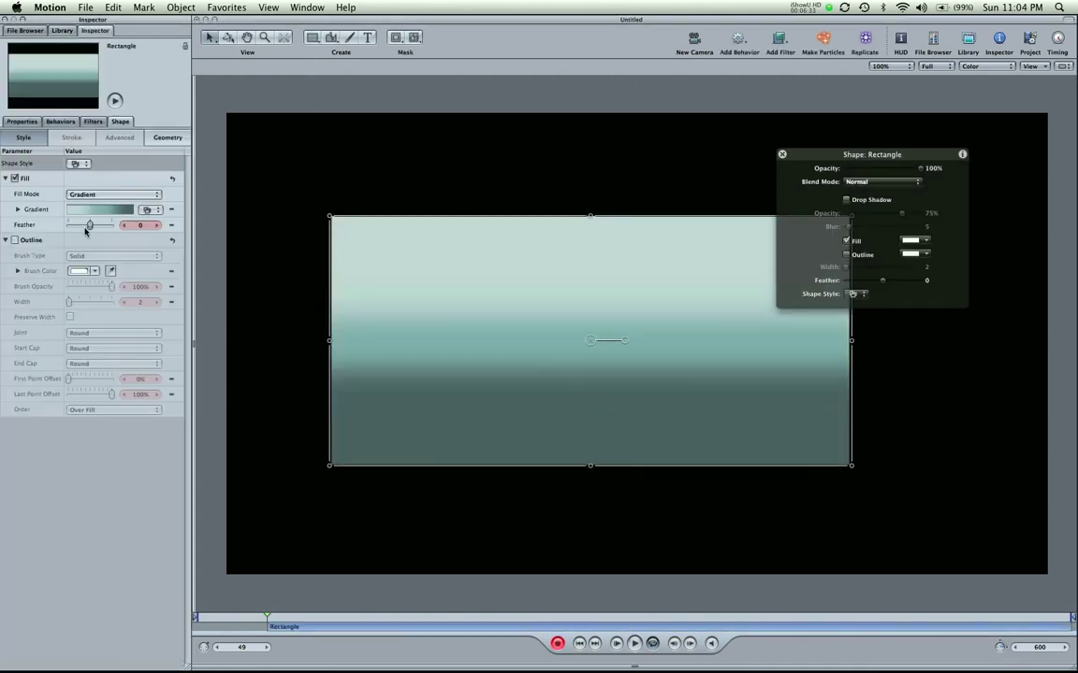
{"action": "left_click", "coordinate": [17, 210]}
{"action": "left_click", "coordinate": [84, 265]}
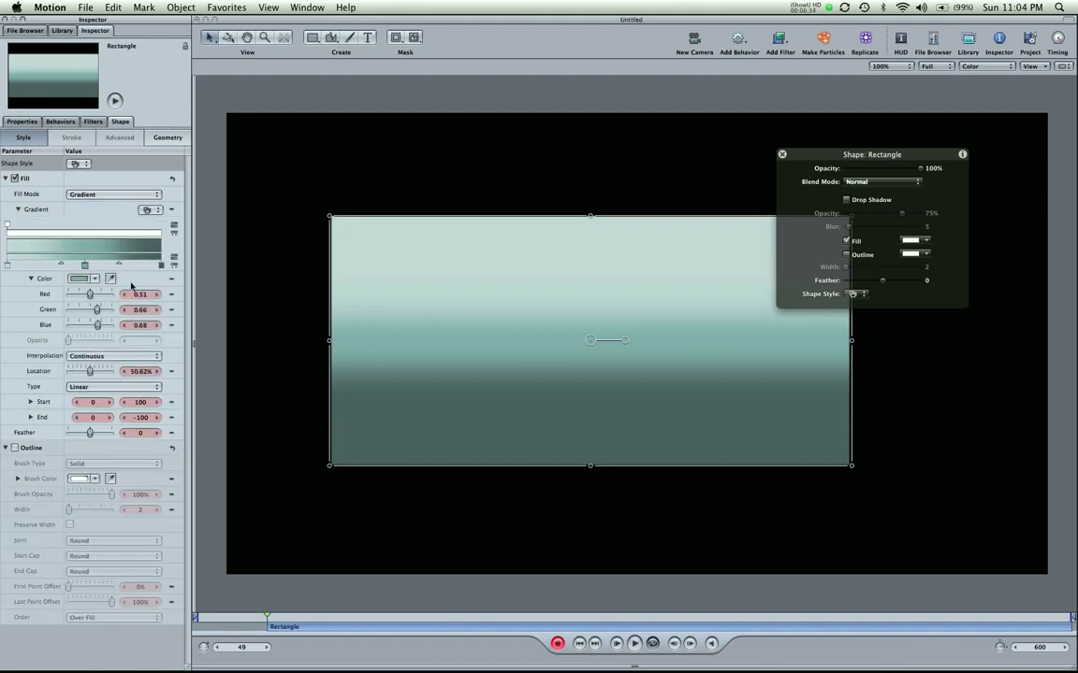
{"action": "double_click", "coordinate": [85, 265]}
{"action": "left_click", "coordinate": [301, 216]}
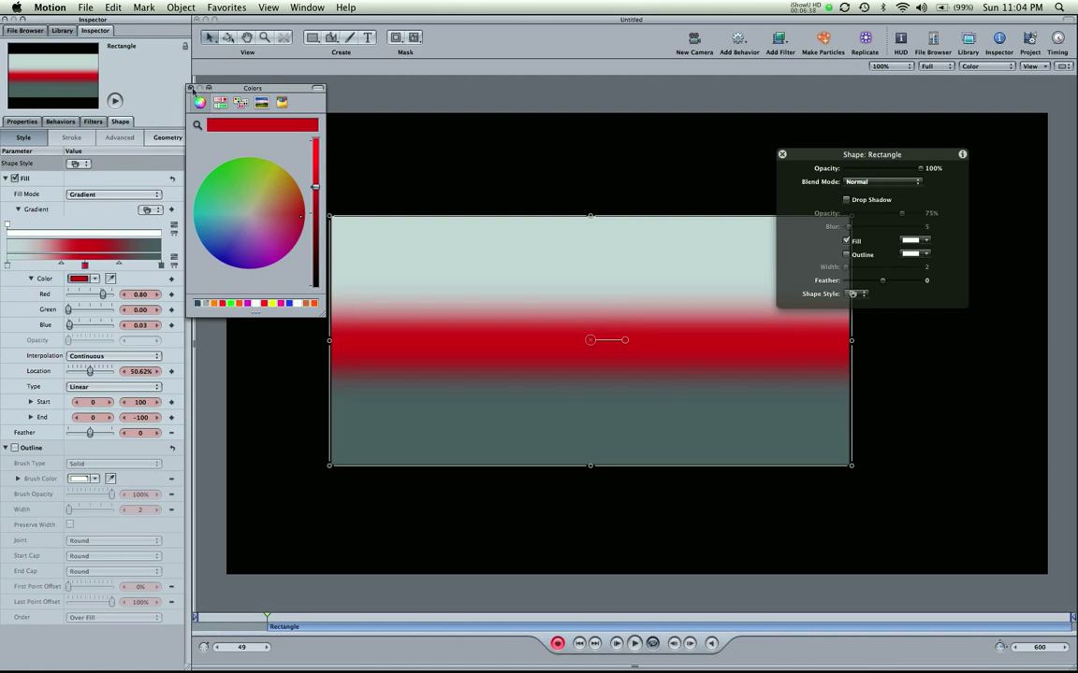
{"action": "left_click", "coordinate": [191, 88]}
{"action": "left_click", "coordinate": [539, 269]}
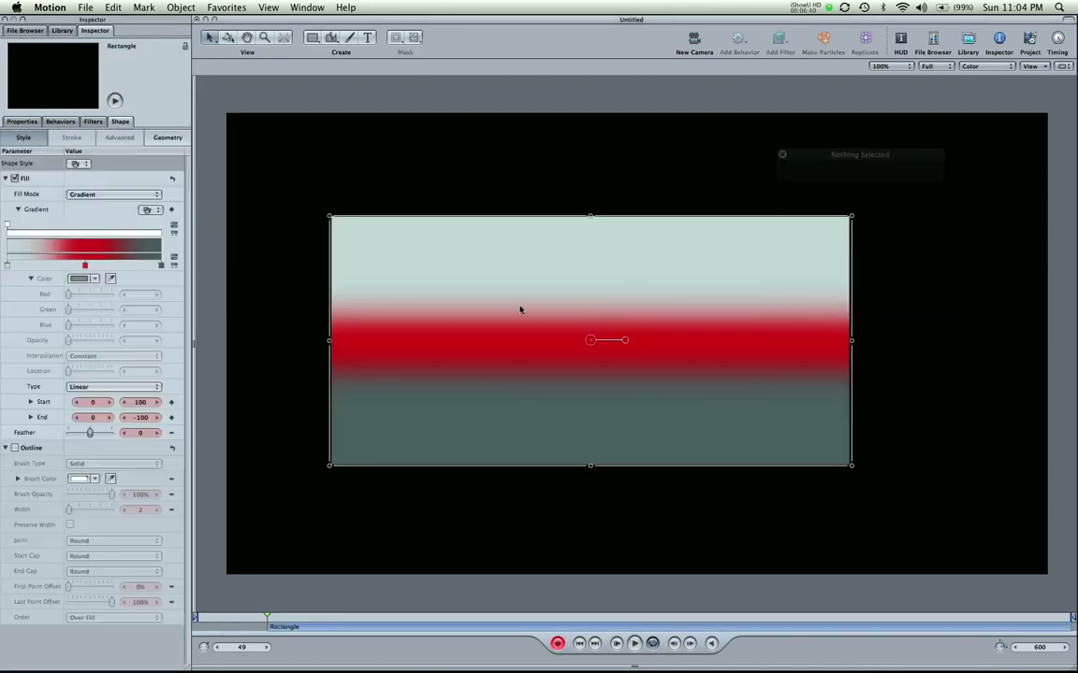
{"action": "left_click", "coordinate": [363, 199]}
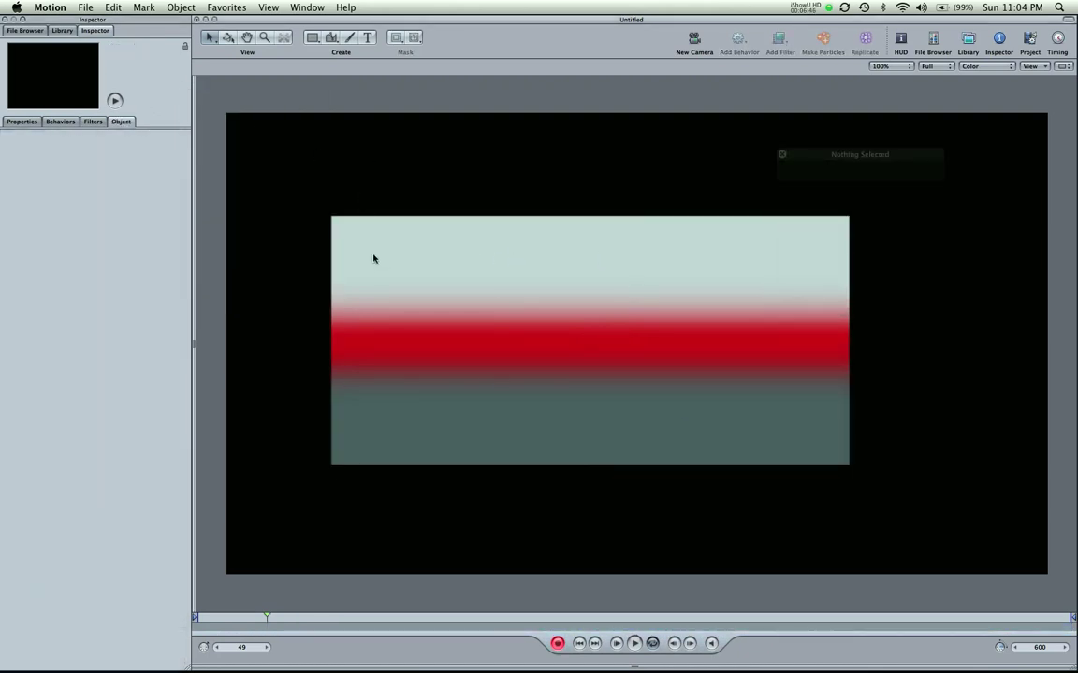
{"action": "left_click", "coordinate": [374, 265]}
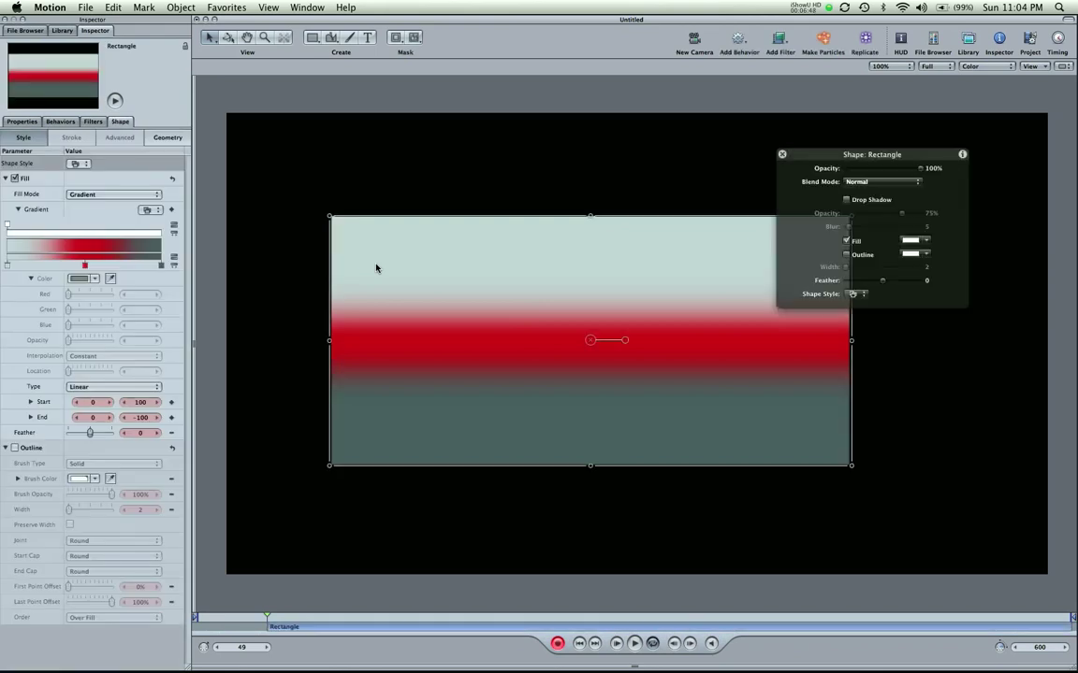